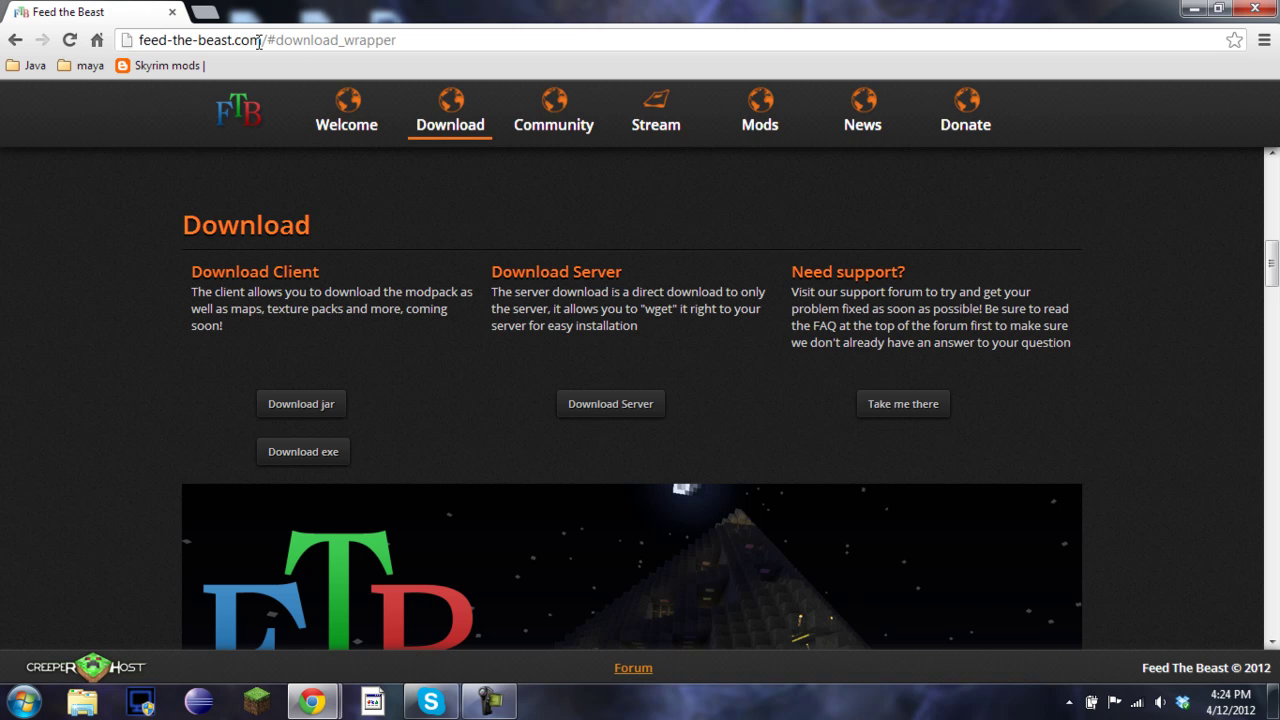
# Download the client exe from the Feed the Beast site's Download section, and discard the duplicate file
pyautogui.click(451, 128)
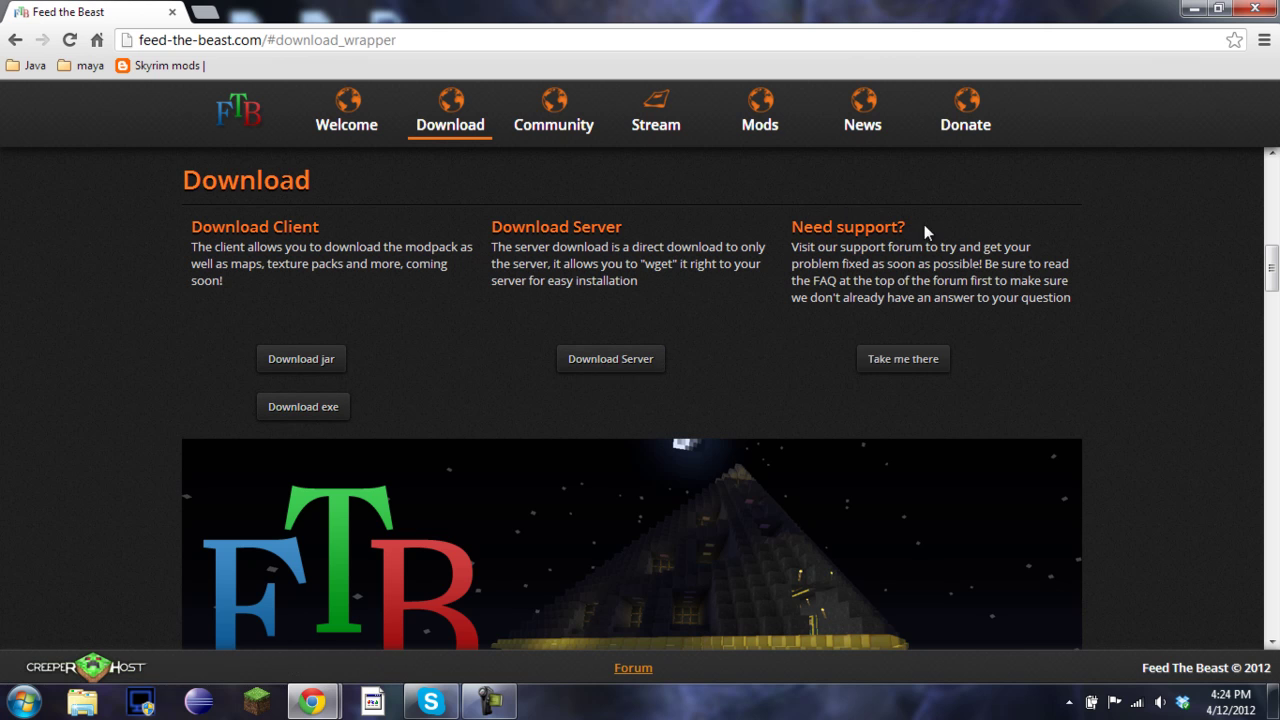
pyautogui.click(303, 407)
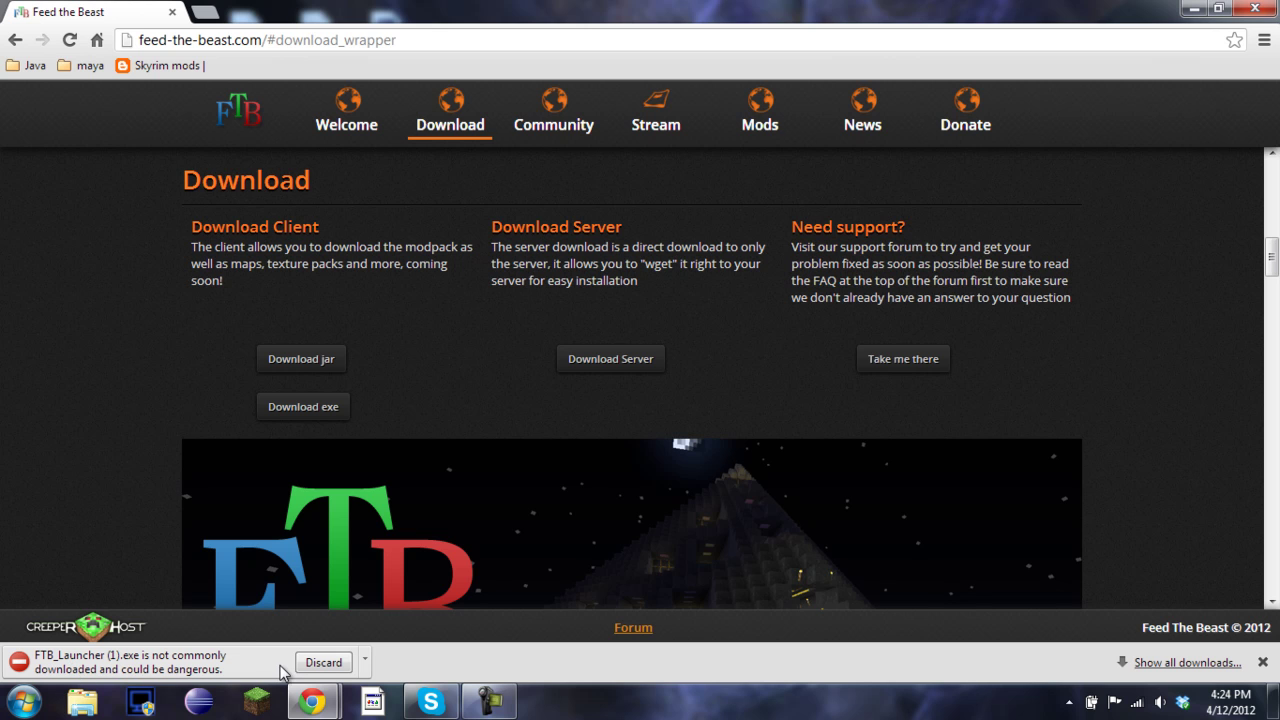
pyautogui.click(321, 664)
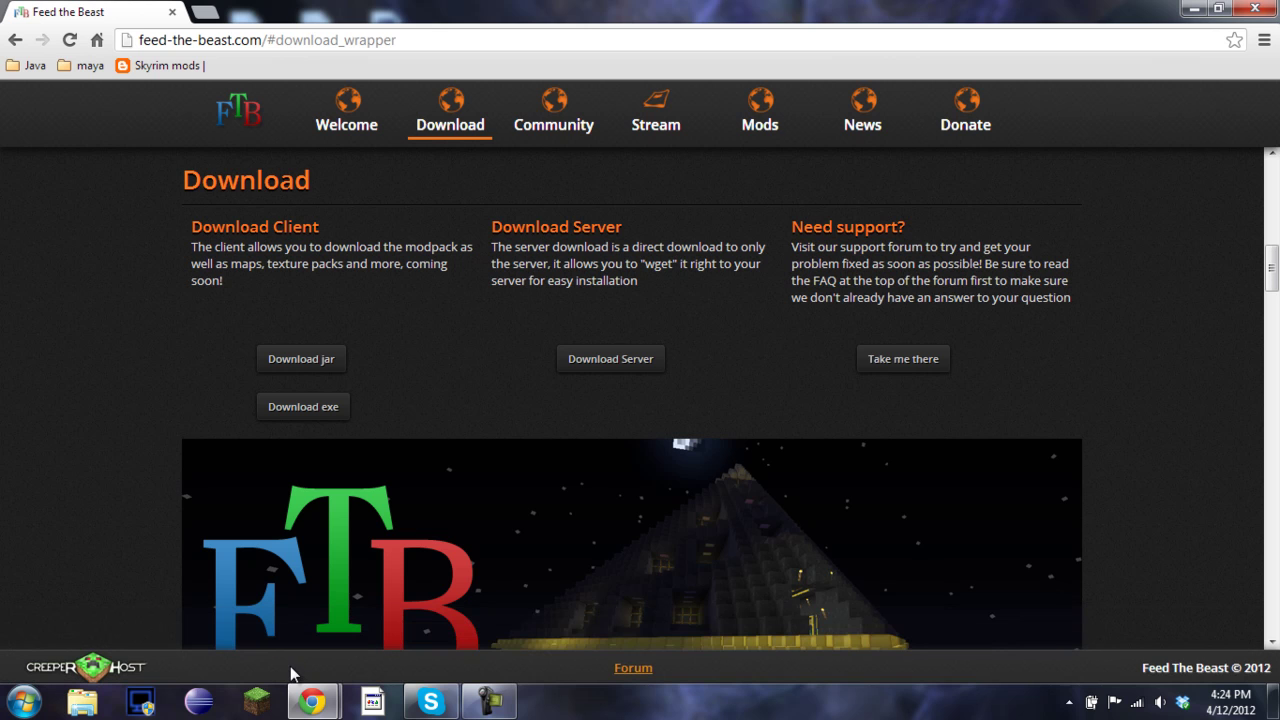
# Run FTB_Launcher.exe from the Downloads folder and accept the launcher update to version 1.1.4
pyautogui.click(82, 702)
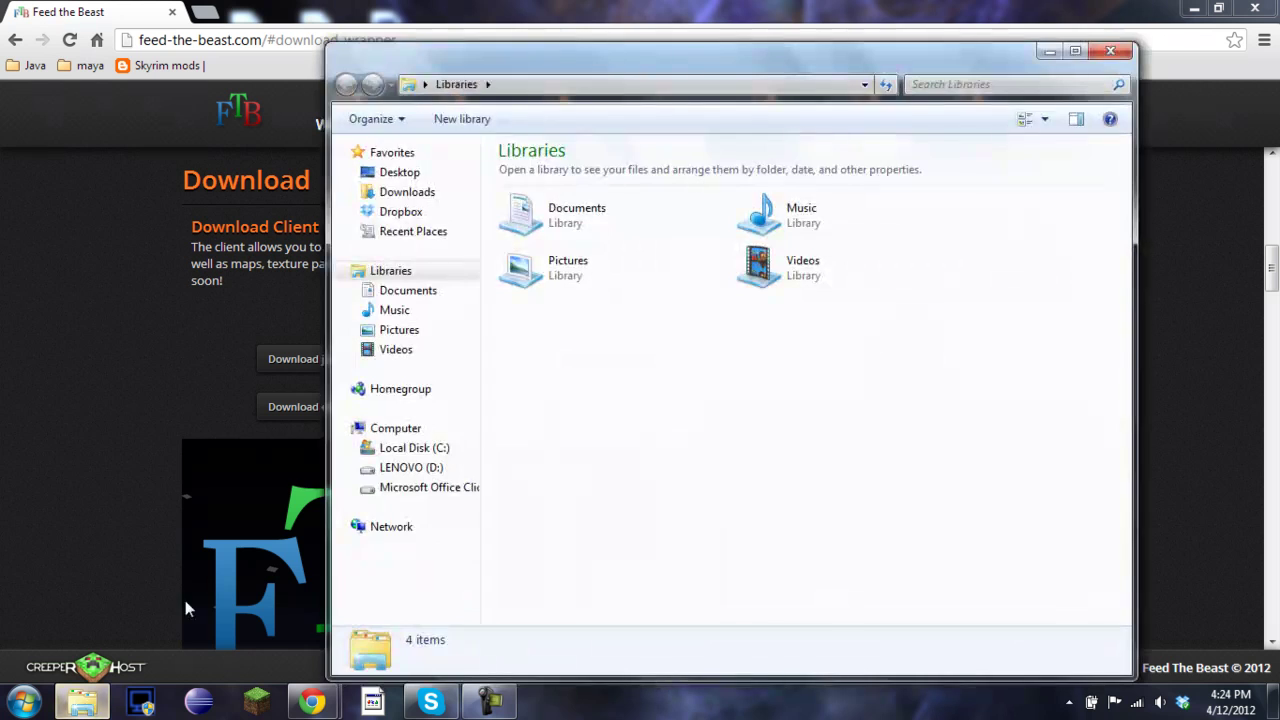
pyautogui.click(405, 192)
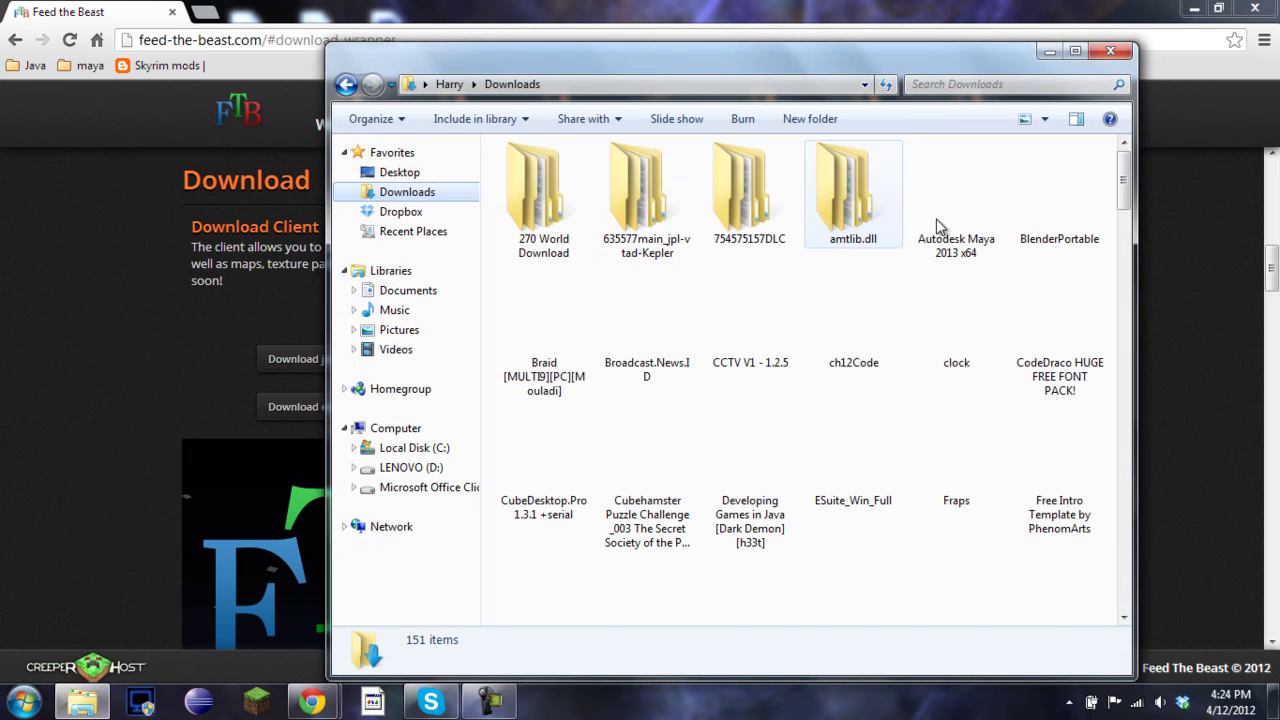
pyautogui.moveTo(1121, 205); pyautogui.dragTo(1113, 462)
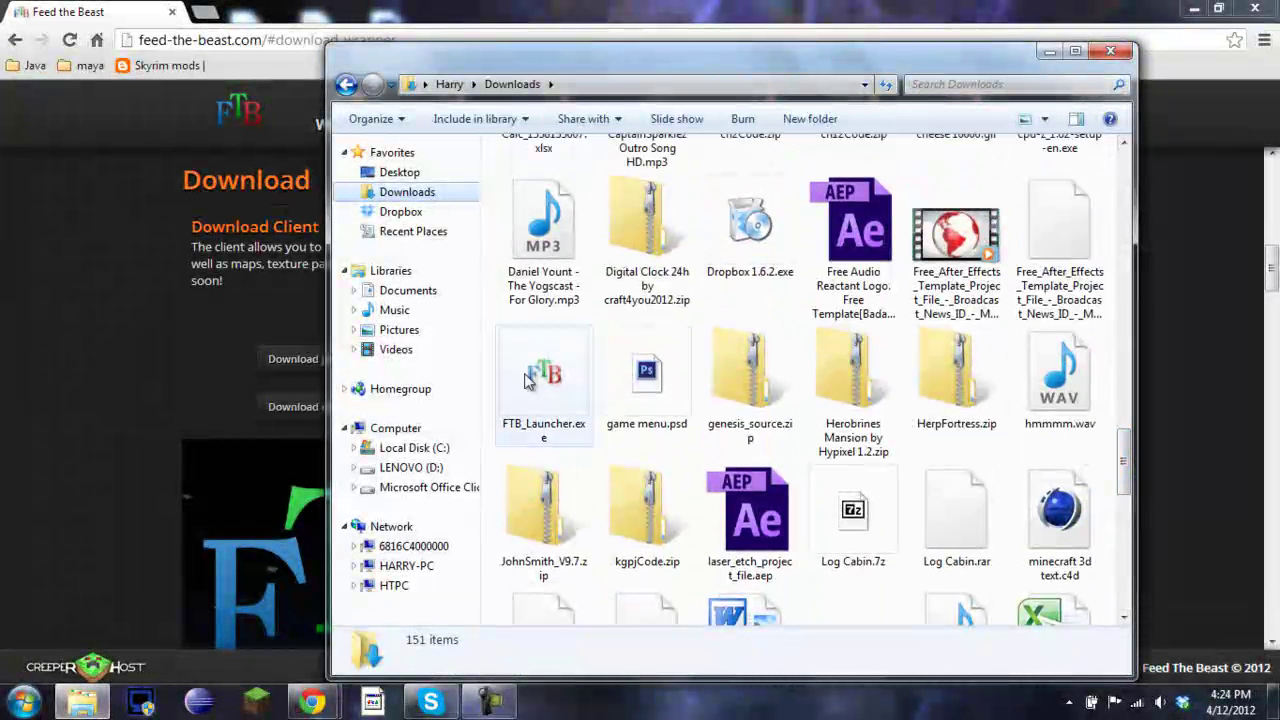
pyautogui.moveTo(880, 55)
pyautogui.mouseDown()
pyautogui.moveTo(860, 56)
pyautogui.moveTo(880, 55)
pyautogui.mouseUp()
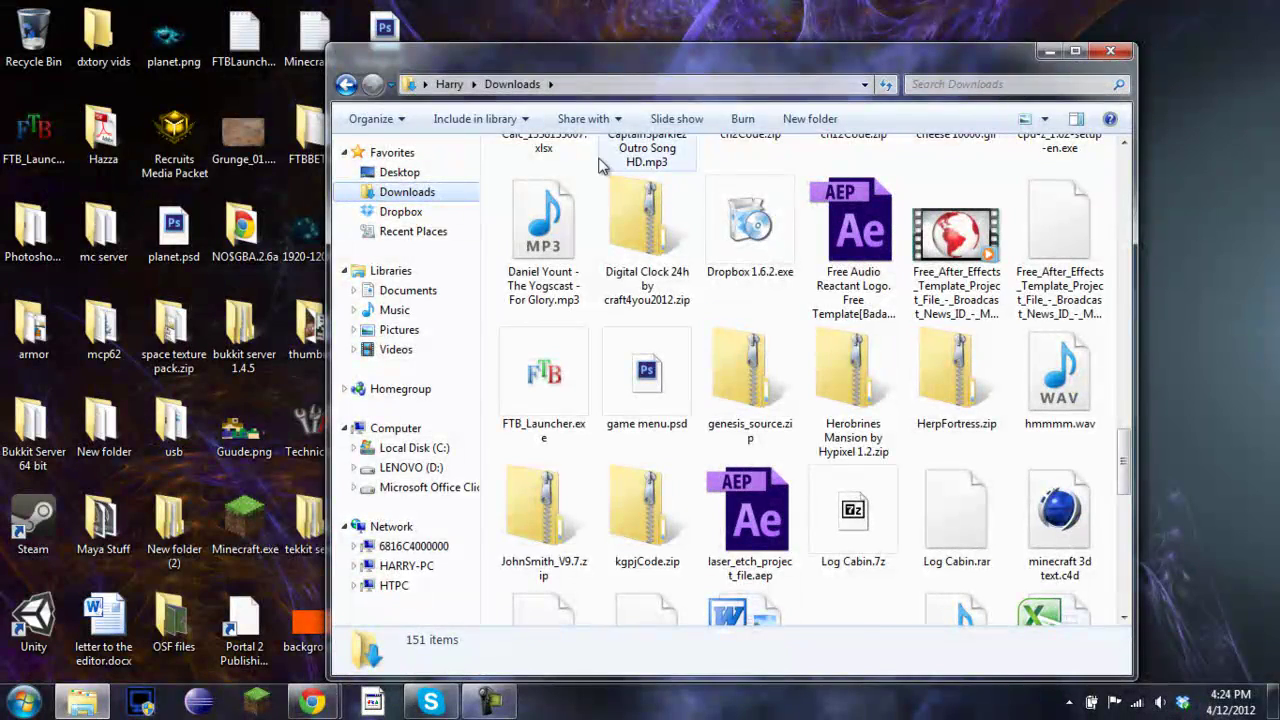
pyautogui.doubleClick(546, 353)
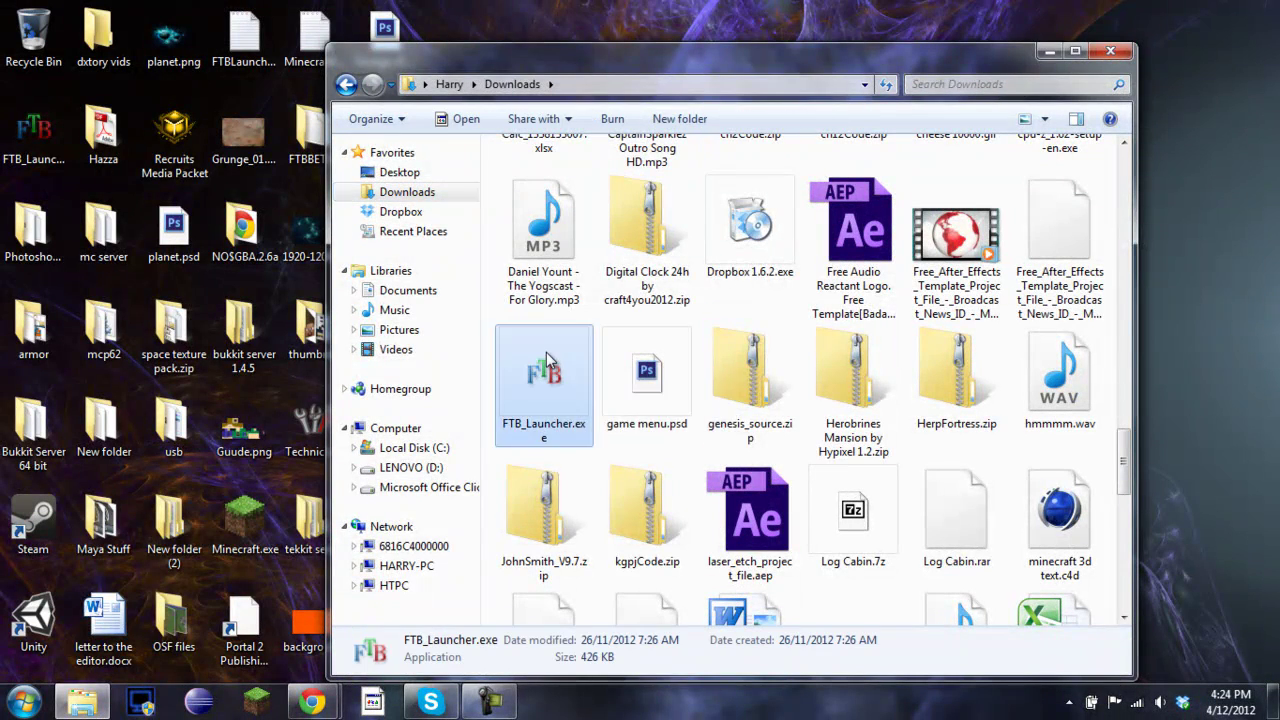
pyautogui.click(686, 367)
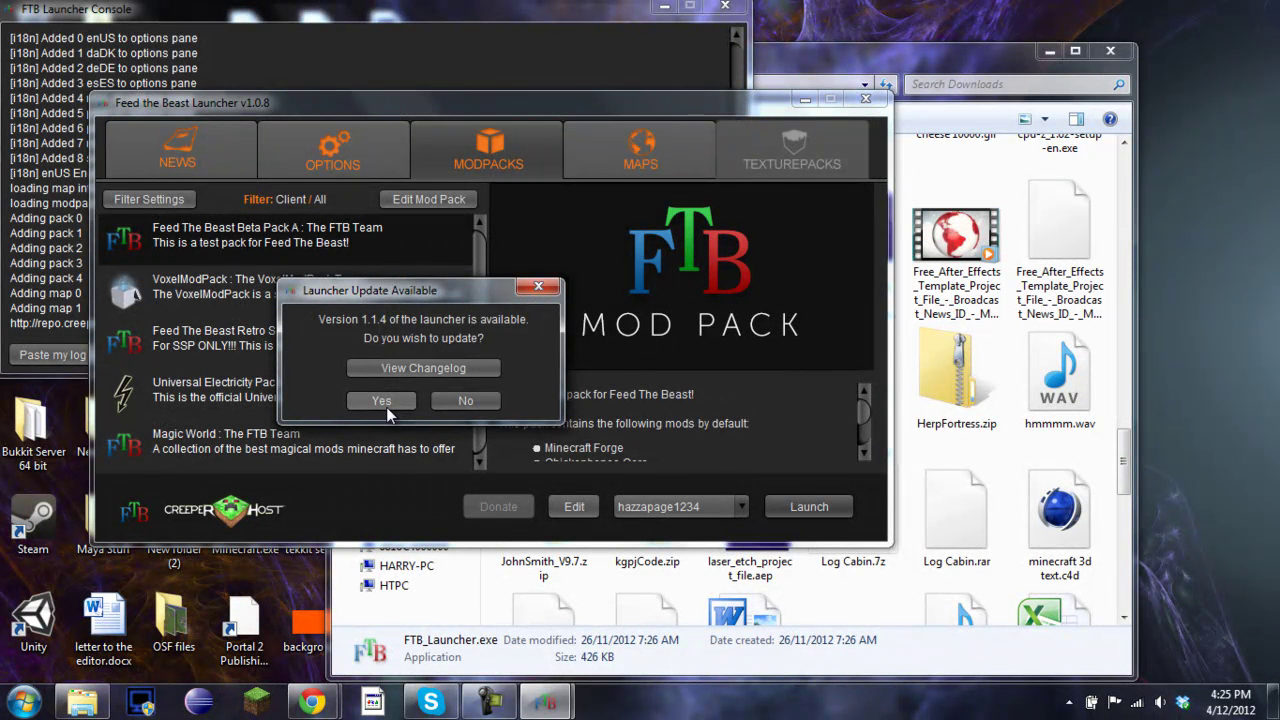
pyautogui.click(388, 401)
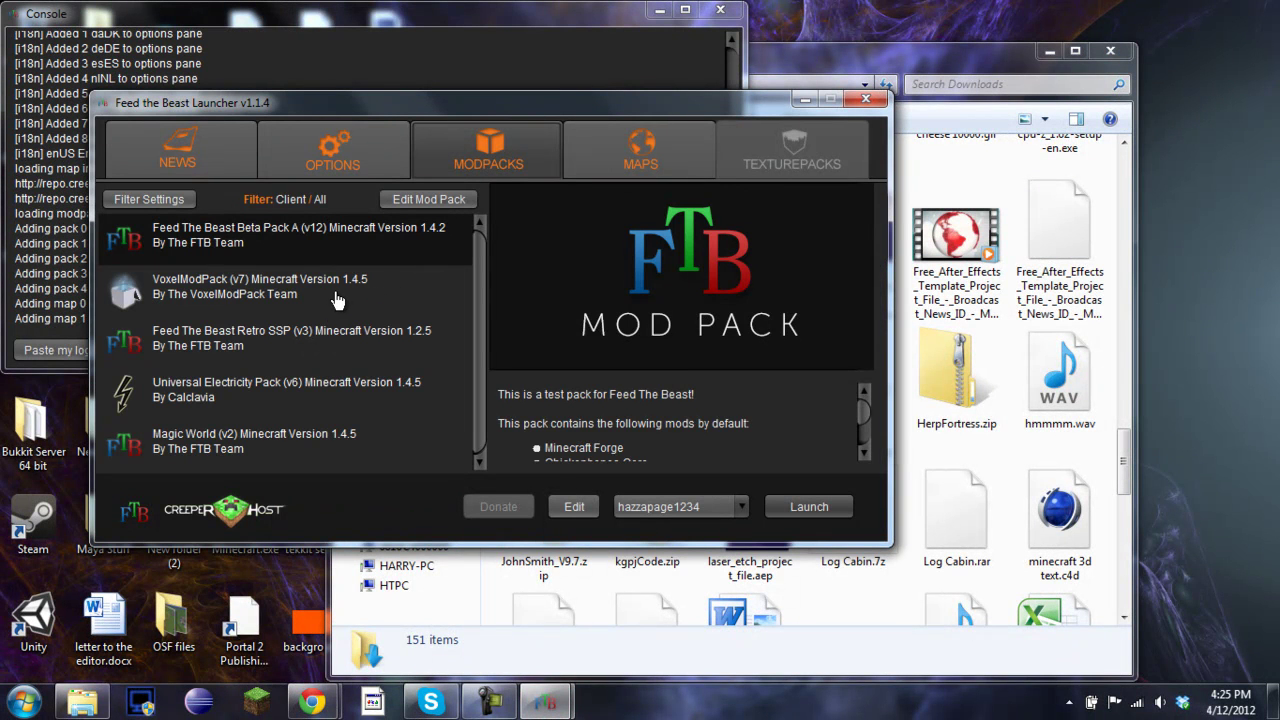
# Review the descriptions of the VoxelModPack, Feed The Beast Retro SSP and Universal Electricity Pack modpacks
pyautogui.click(298, 296)
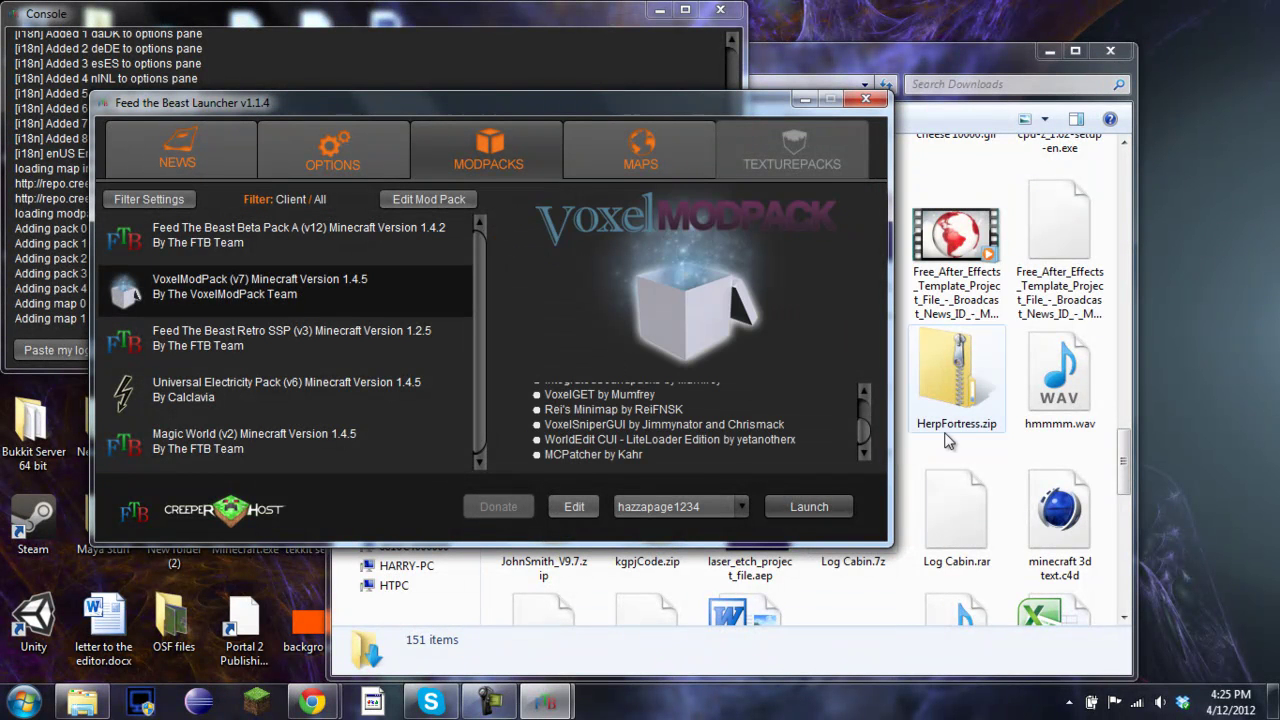
pyautogui.scroll(3, 862, 407)
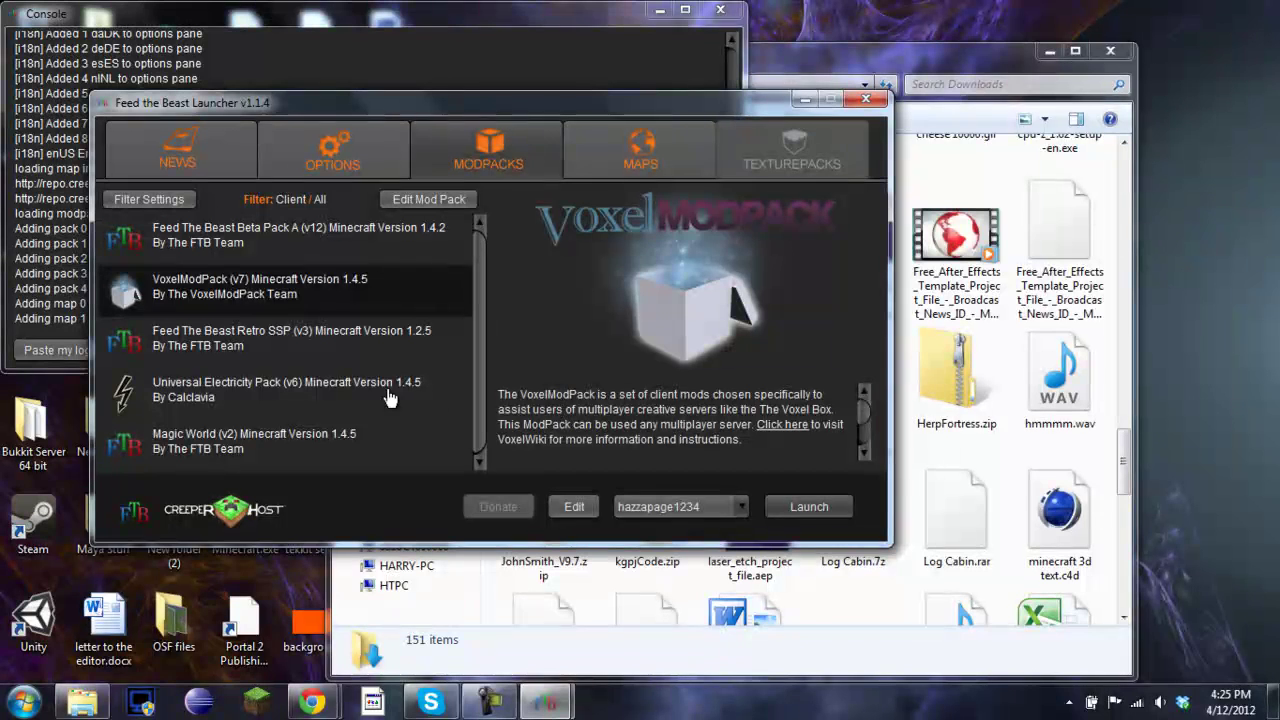
pyautogui.click(394, 357)
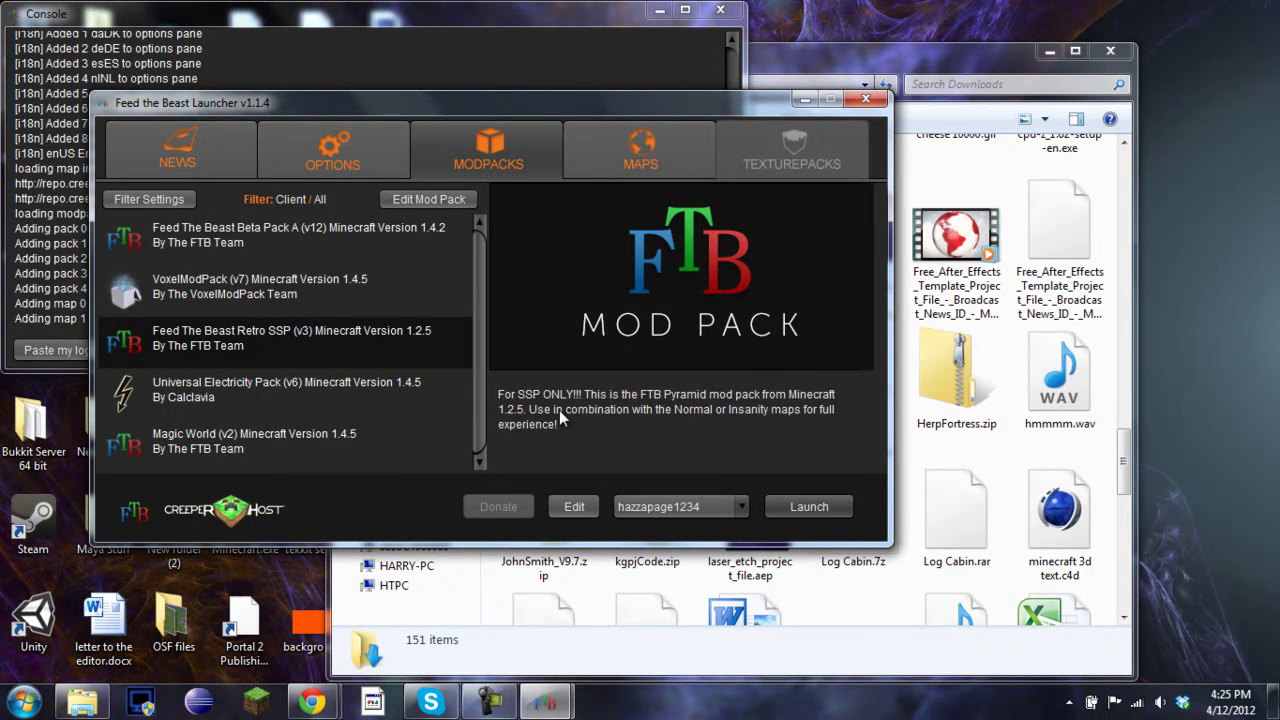
pyautogui.click(350, 405)
pyautogui.scroll(5, 789, 415)
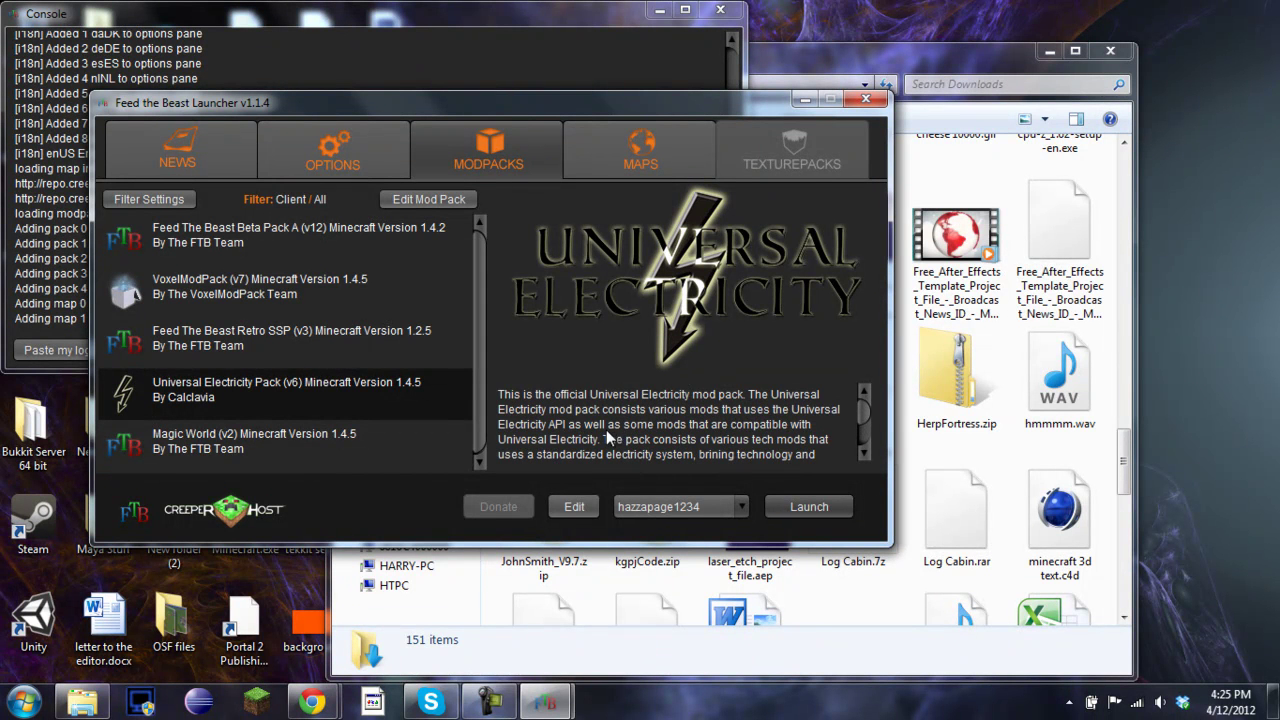
# Examine the Magic World modpack's description and its list of included mods
pyautogui.click(315, 452)
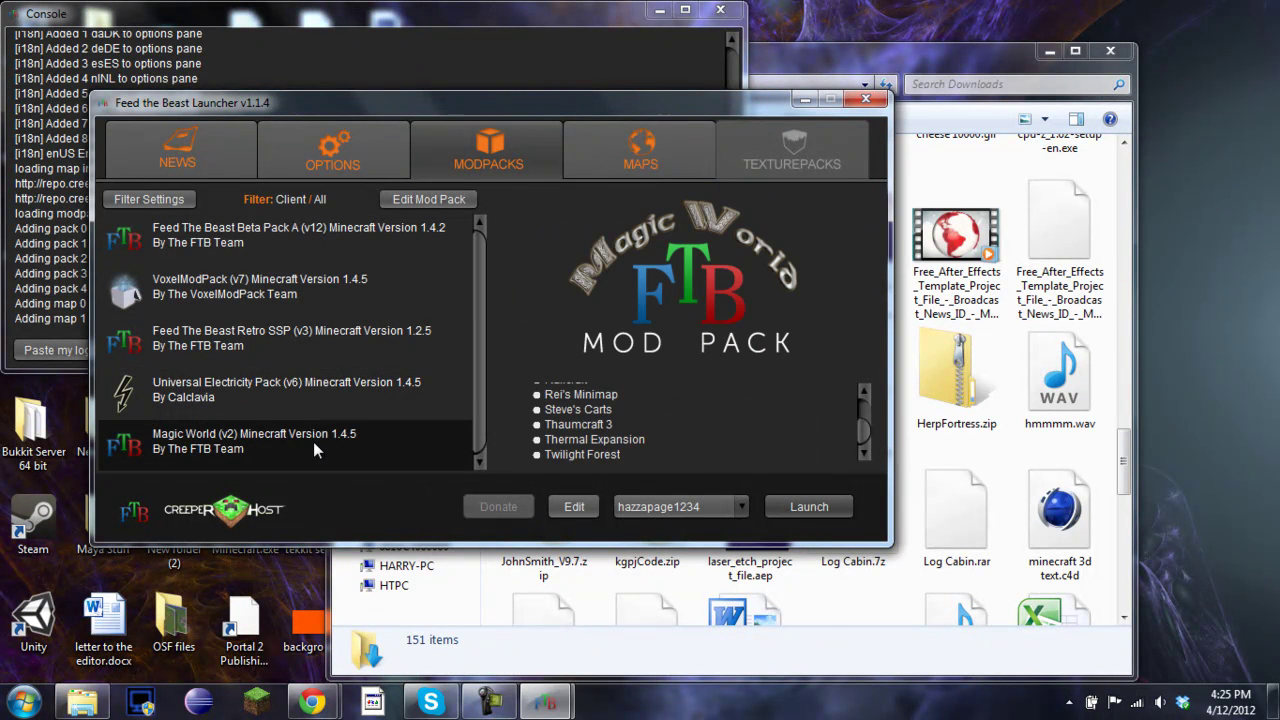
pyautogui.scroll(5, 600, 445)
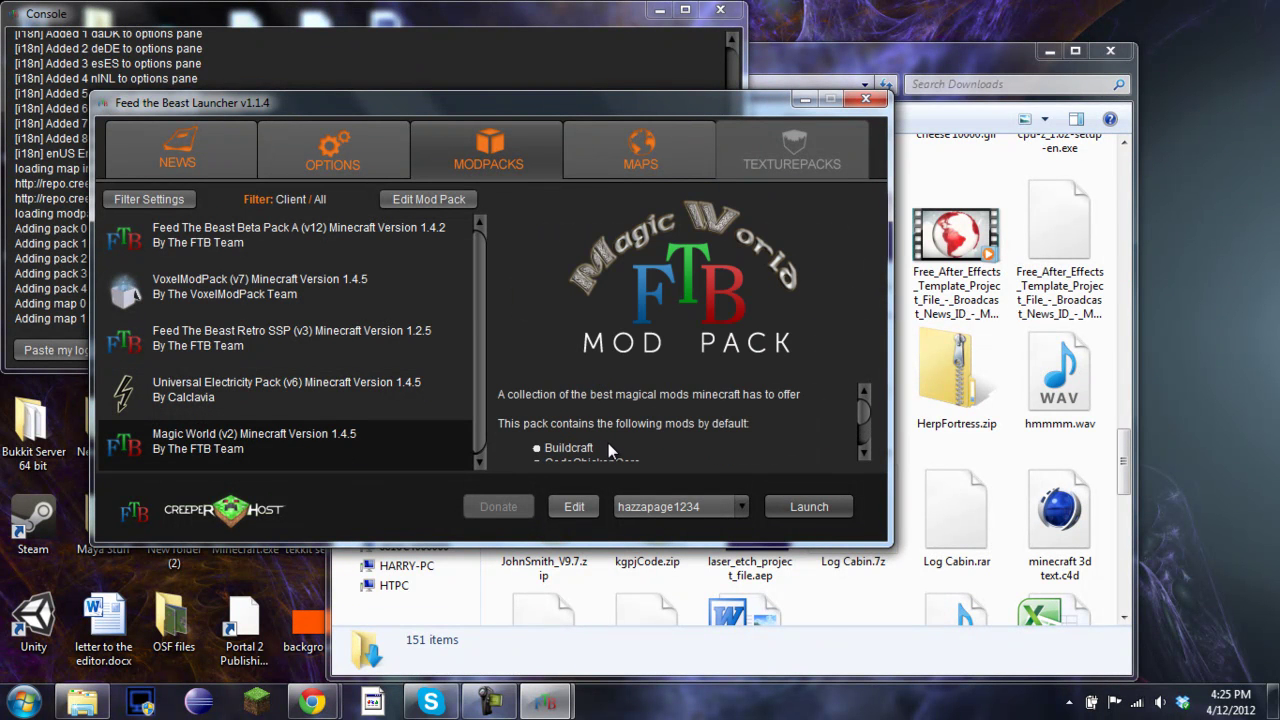
pyautogui.scroll(-3, 608, 443)
pyautogui.scroll(4, 608, 445)
pyautogui.scroll(-3, 608, 446)
pyautogui.scroll(-4, 608, 446)
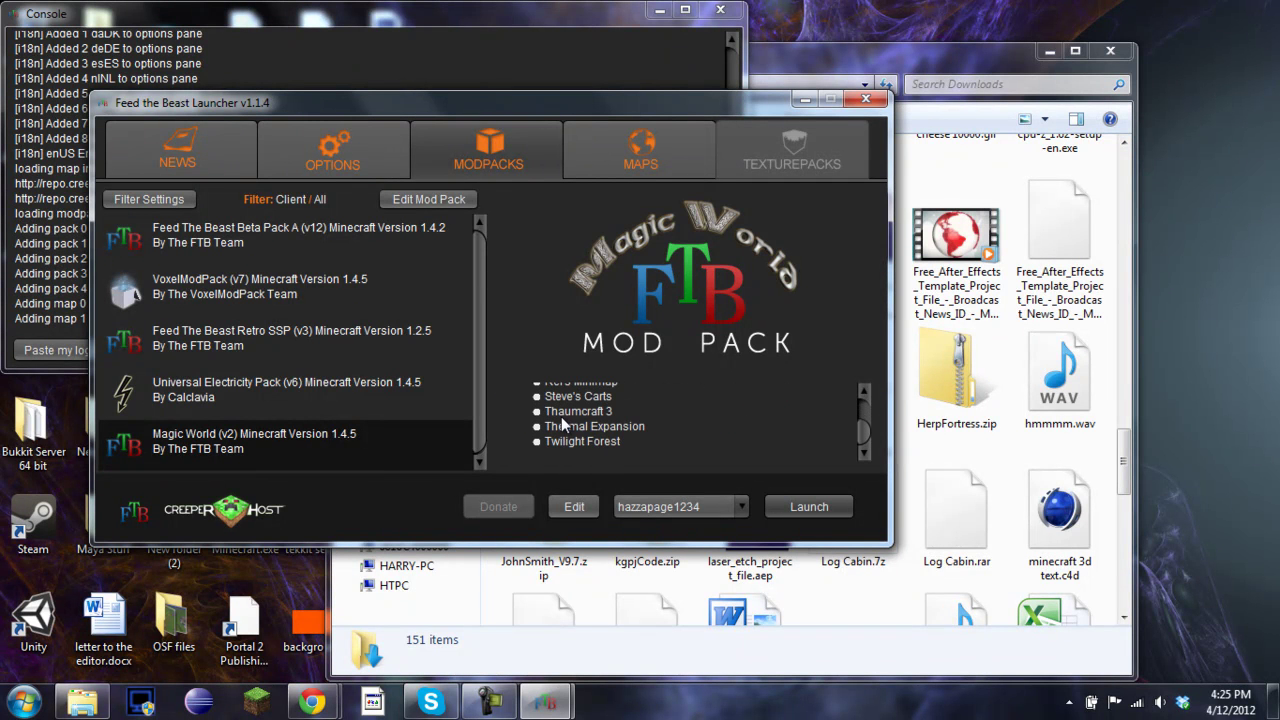
# Launch the Feed The Beast Beta Pack A modpack and quit the game from the Minecraft main menu
pyautogui.click(303, 248)
pyautogui.scroll(6, 620, 403)
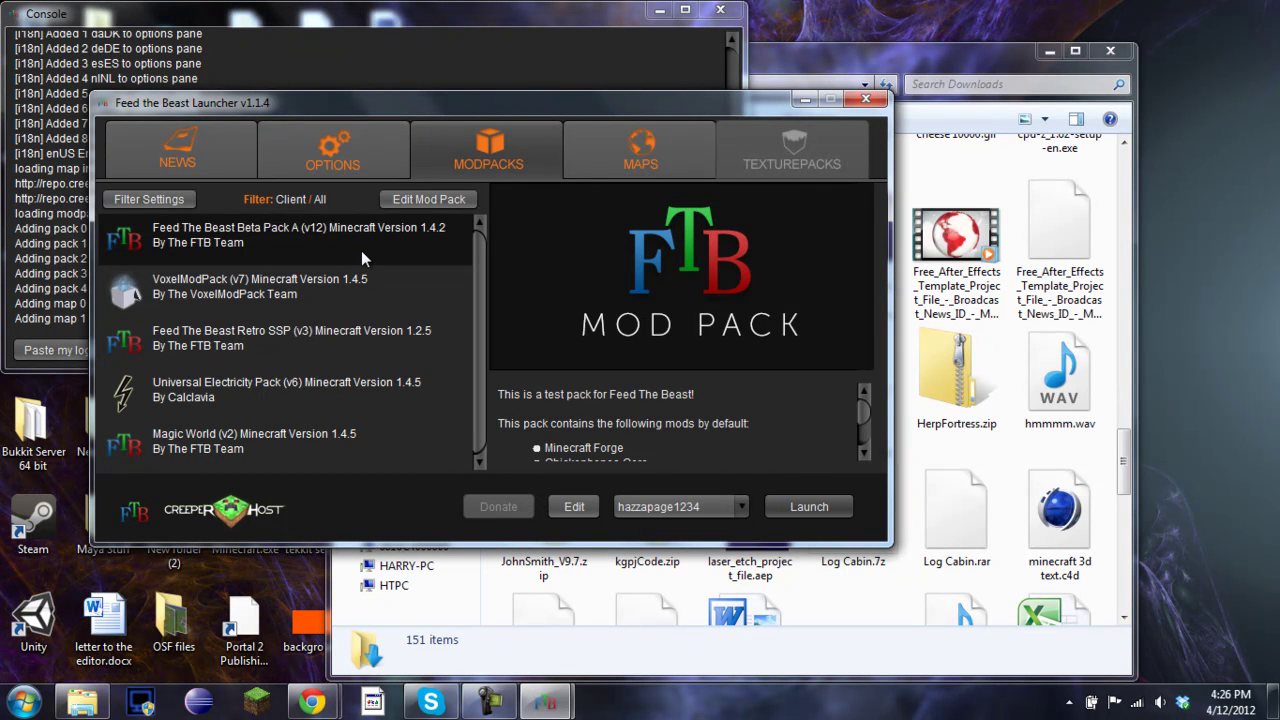
pyautogui.click(808, 507)
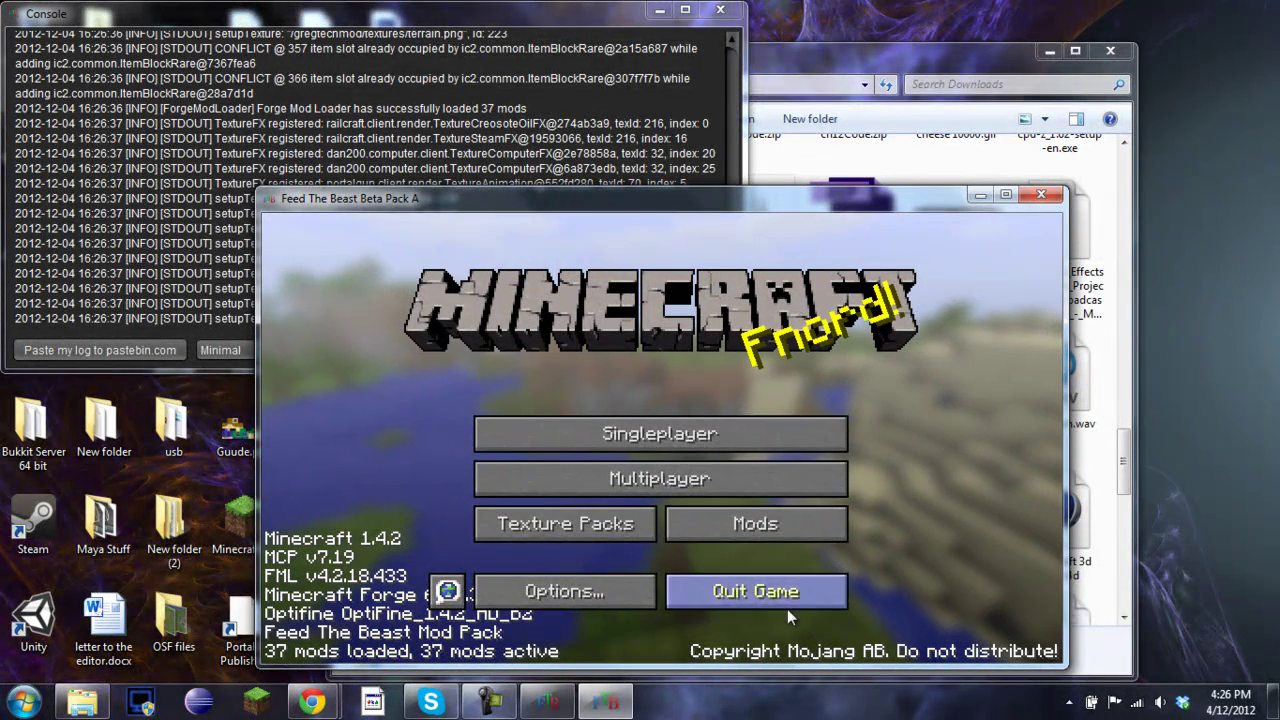
pyautogui.click(760, 592)
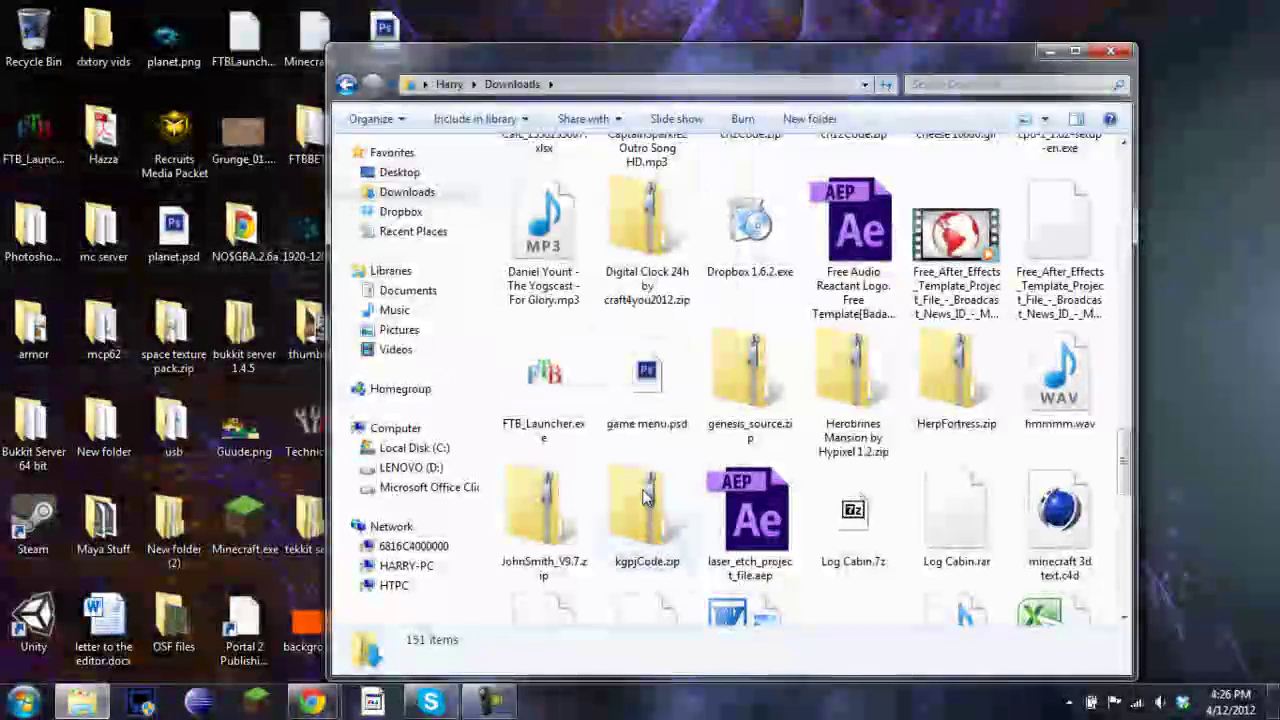
# Restart the Feed the Beast launcher from its desktop shortcut and bring its window to the front
pyautogui.click(22, 125)
pyautogui.doubleClick(22, 125)
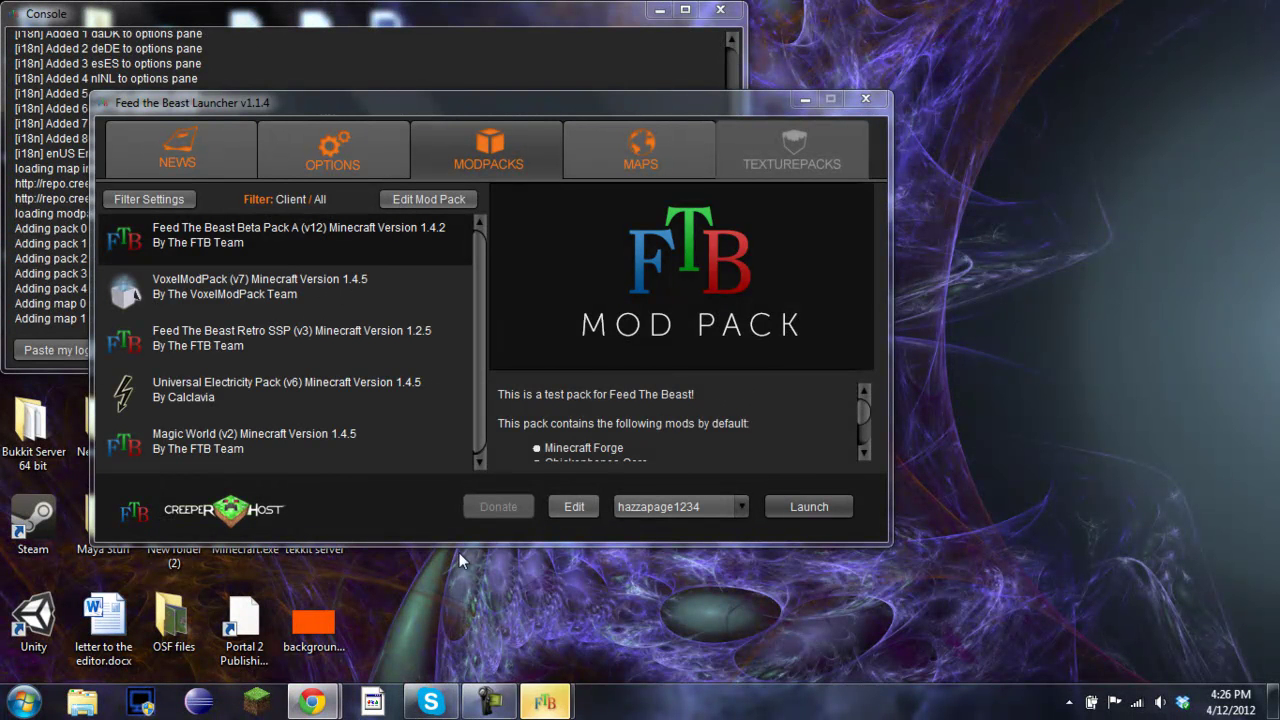
pyautogui.click(545, 702)
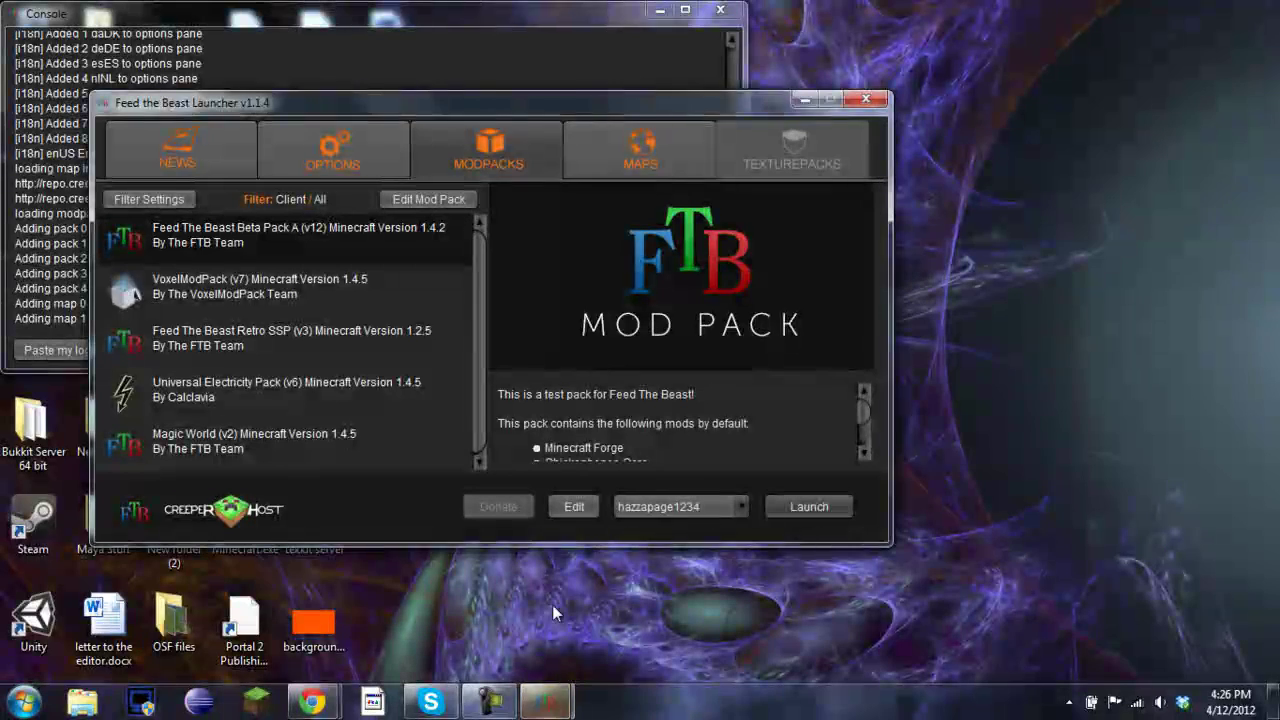
pyautogui.click(800, 103)
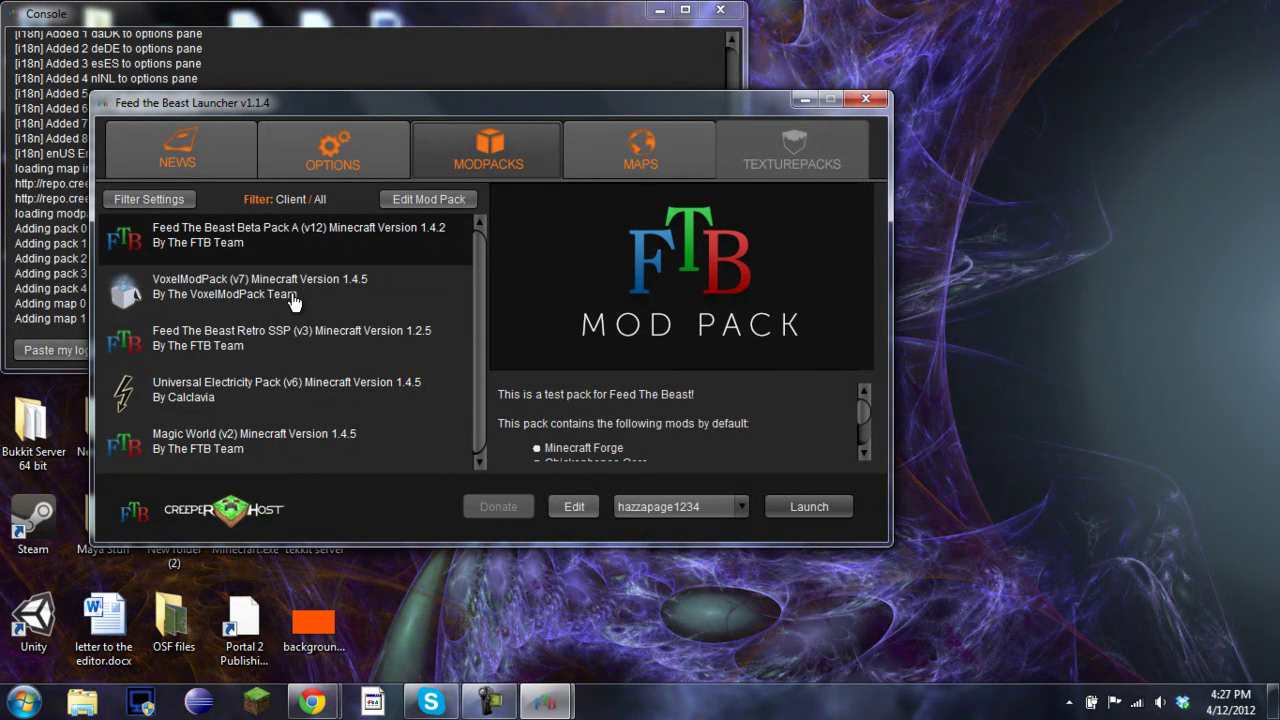
# Open the Mod Pack Editor for Feed The Beast Beta Pack A and look through its enabled mods
pyautogui.click(420, 199)
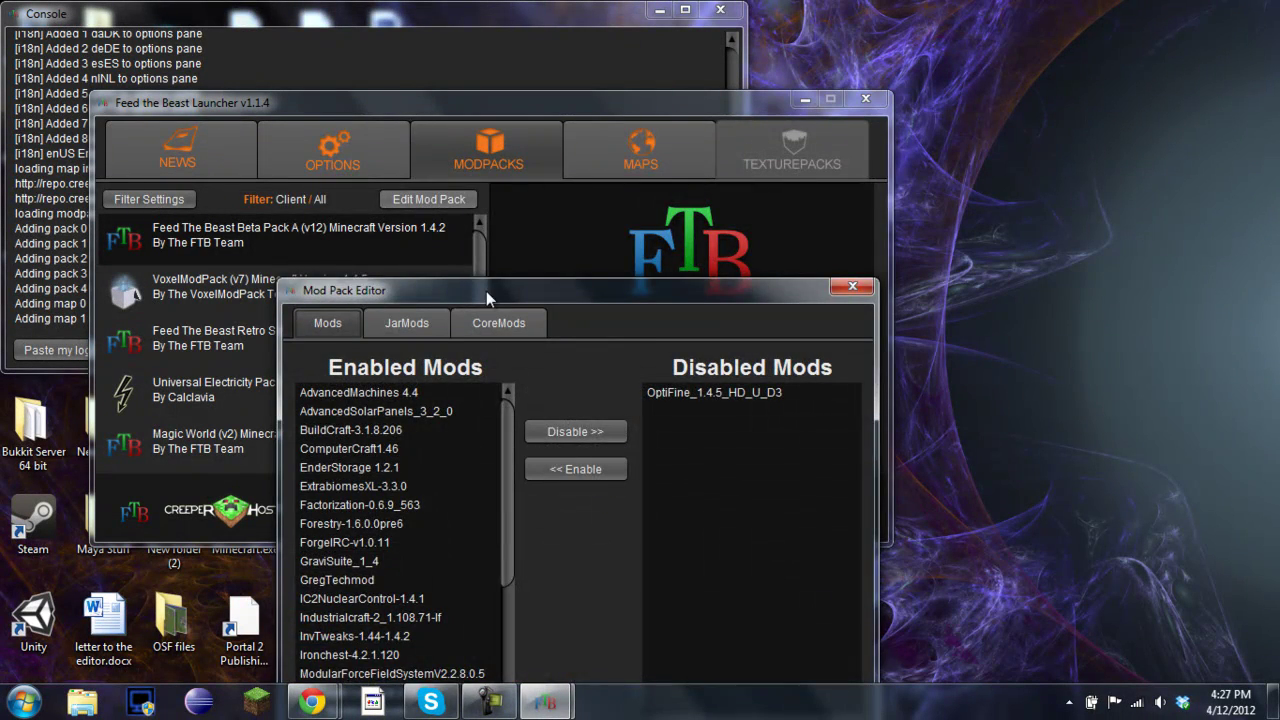
pyautogui.moveTo(486, 291); pyautogui.dragTo(497, 134)
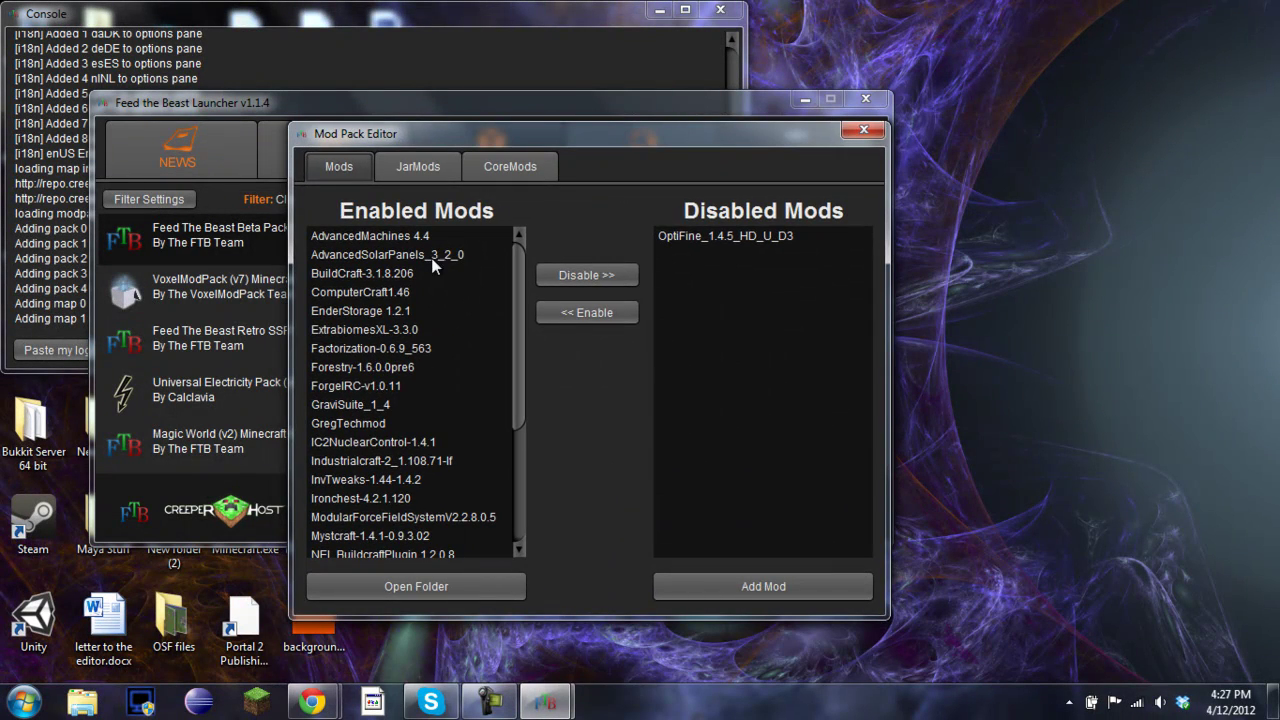
pyautogui.moveTo(521, 278)
pyautogui.mouseDown()
pyautogui.moveTo(520, 292)
pyautogui.moveTo(525, 254)
pyautogui.mouseUp()
pyautogui.moveTo(519, 267); pyautogui.dragTo(515, 421)
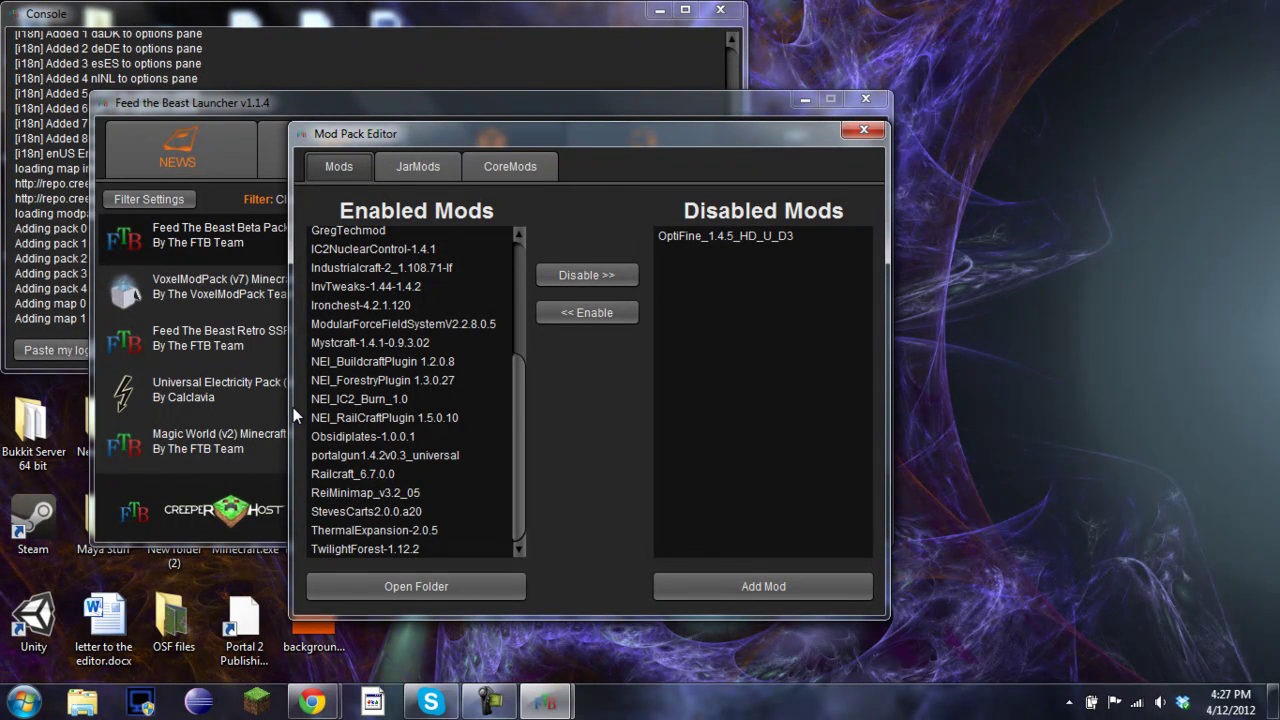
pyautogui.moveTo(515, 404); pyautogui.dragTo(524, 257)
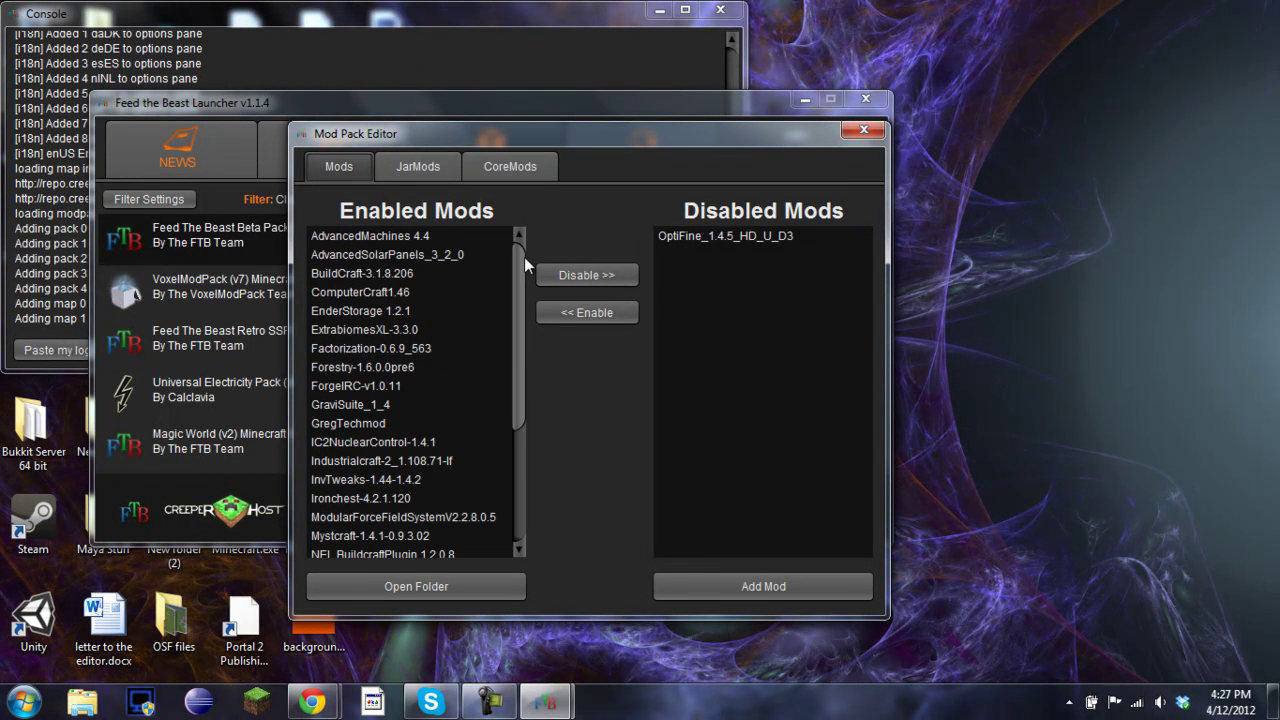
# Open the mods folder inside Roaming\.minecraft, compare it with the Mod Pack Editor, and close the folder window
pyautogui.press('super+r')
pyautogui.press('Return')
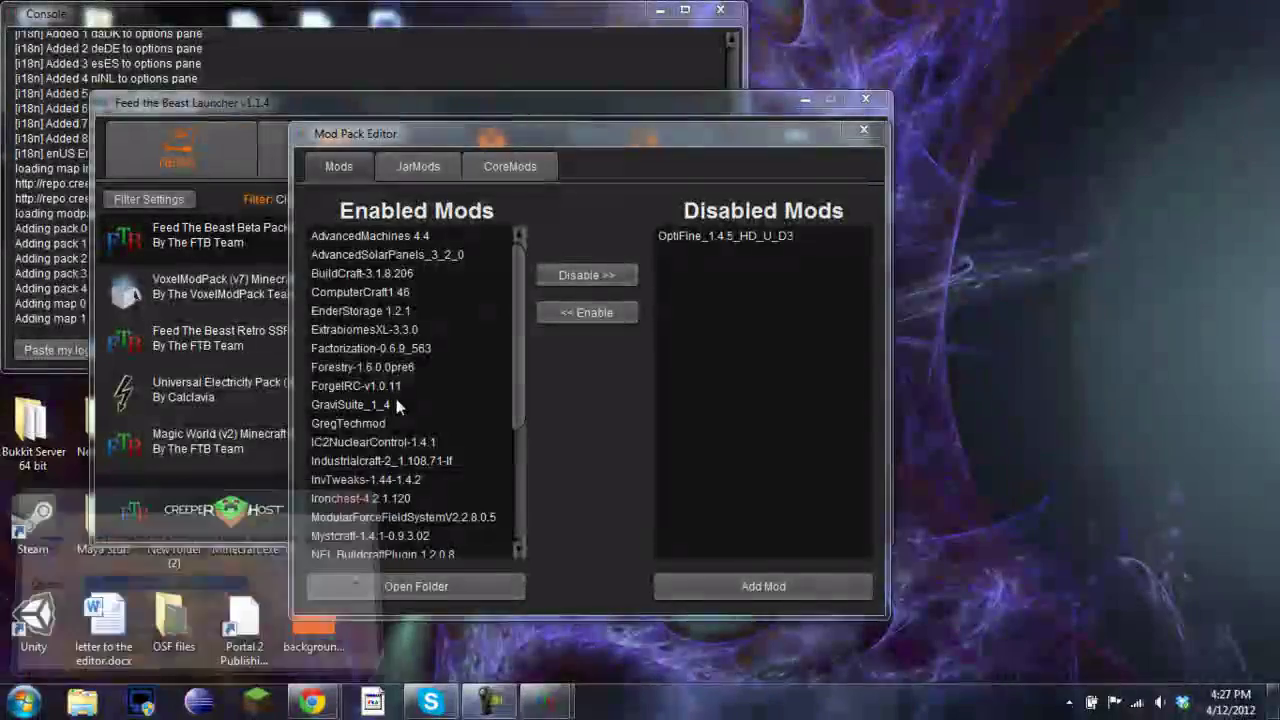
pyautogui.doubleClick(544, 196)
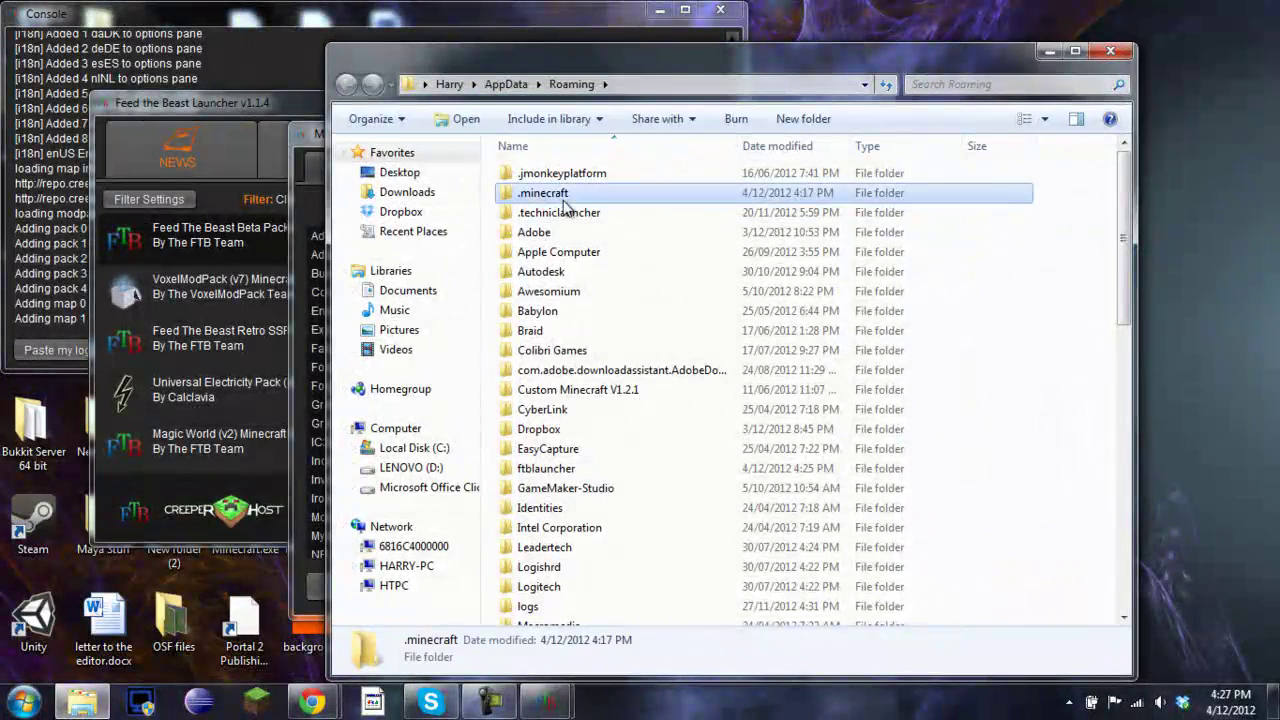
pyautogui.doubleClick(562, 331)
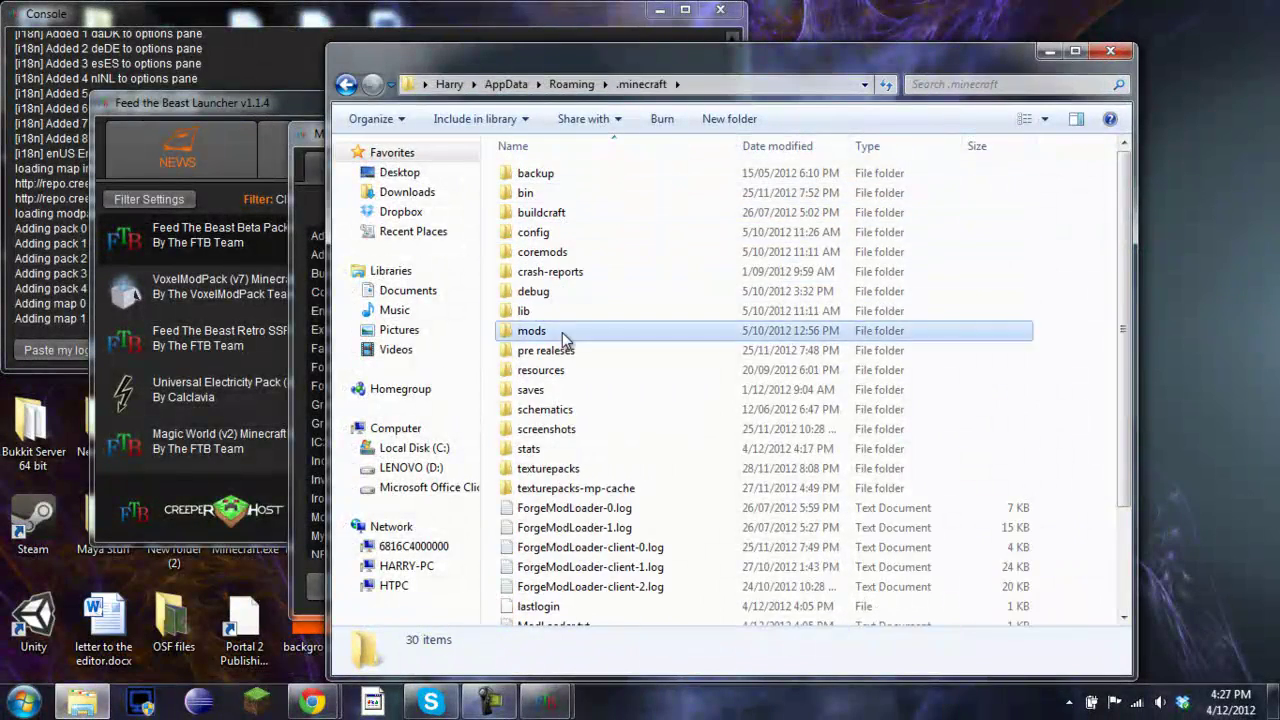
pyautogui.click(278, 138)
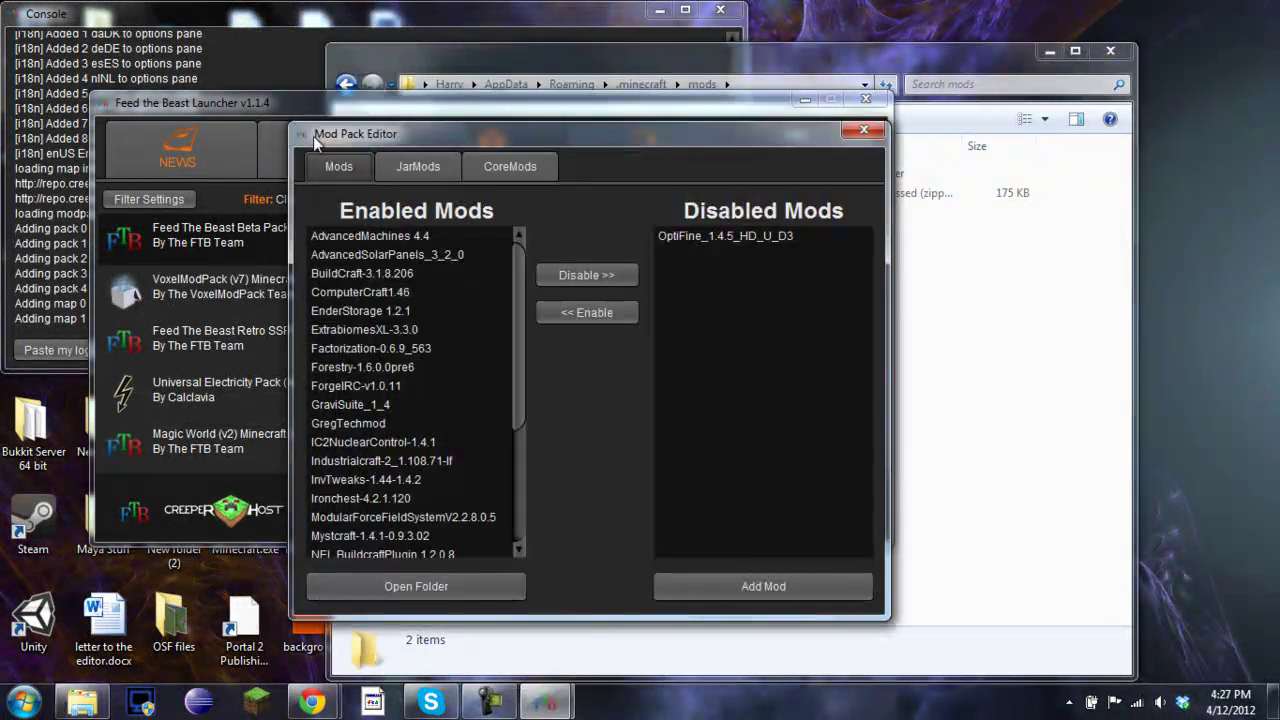
pyautogui.click(951, 287)
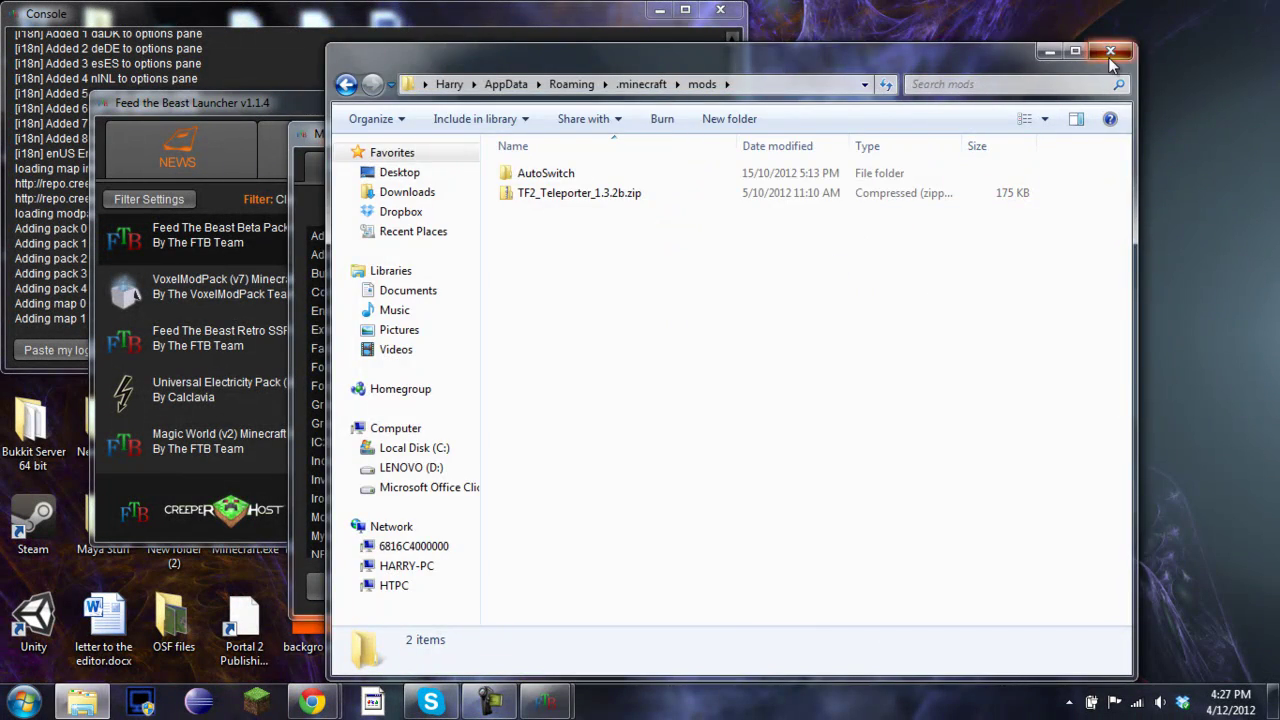
pyautogui.click(1110, 50)
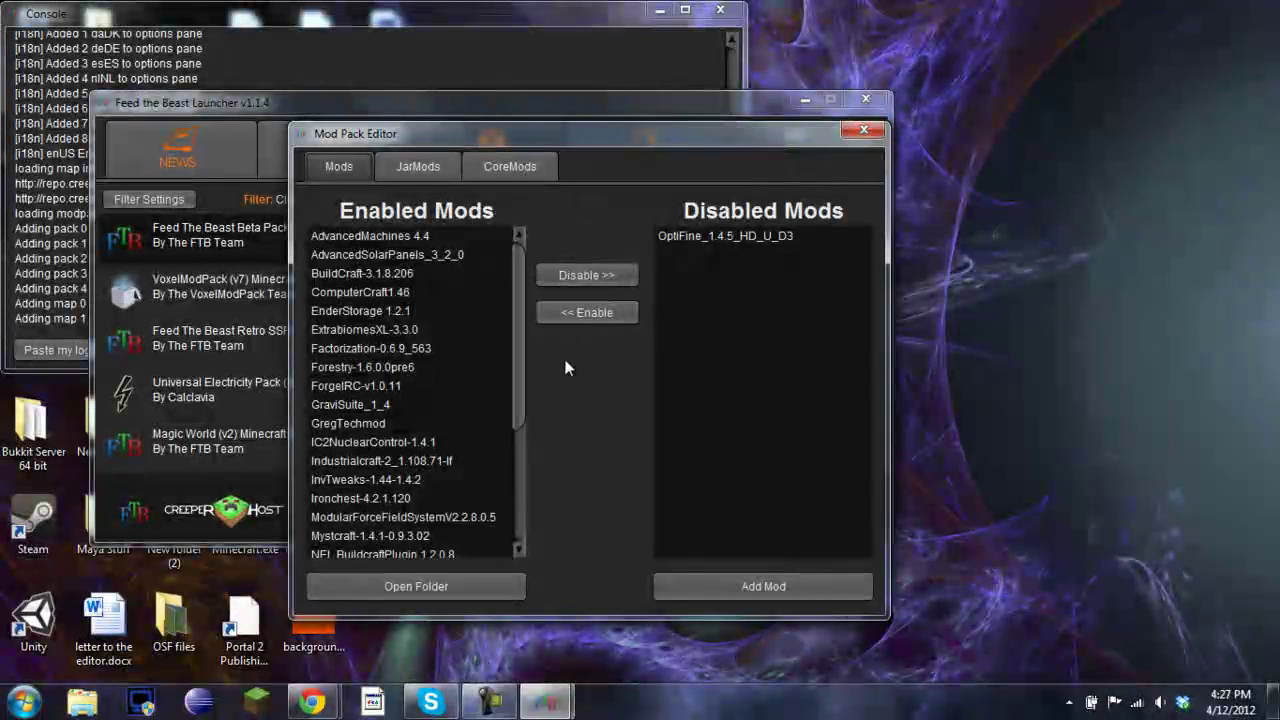
# Open the file chooser for adding a mod to the pack and cancel it
pyautogui.click(735, 590)
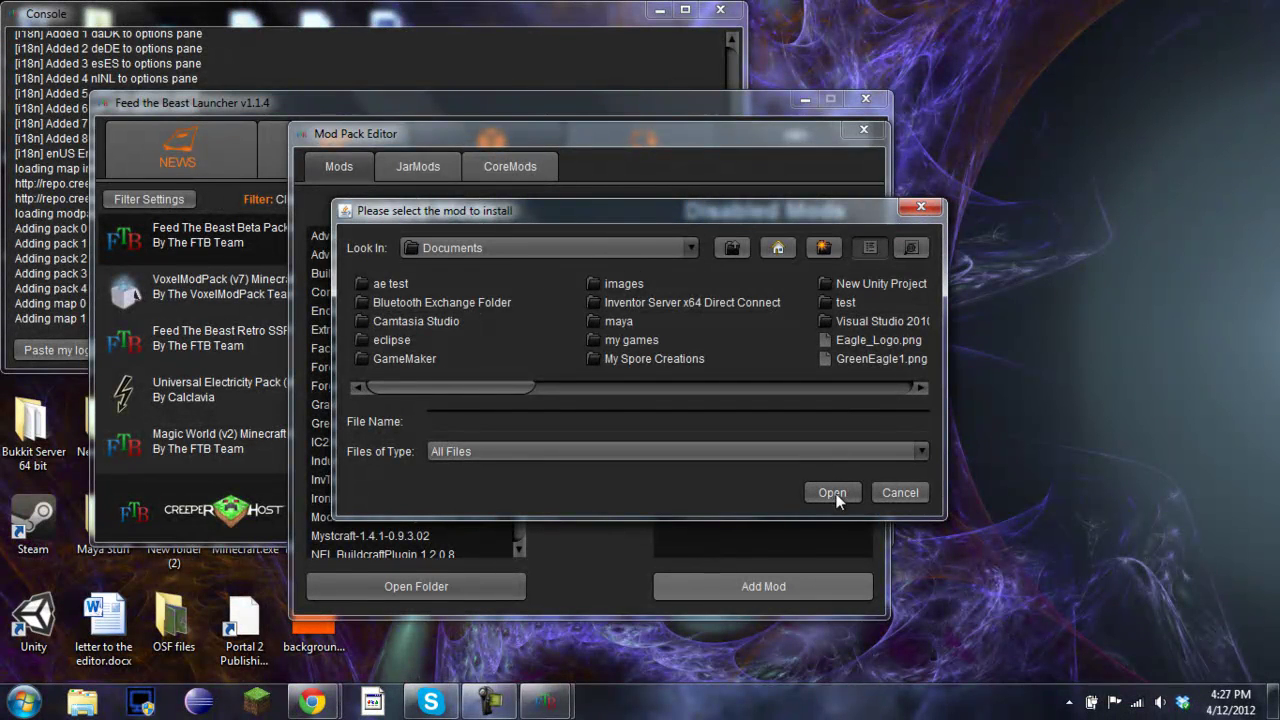
pyautogui.click(900, 494)
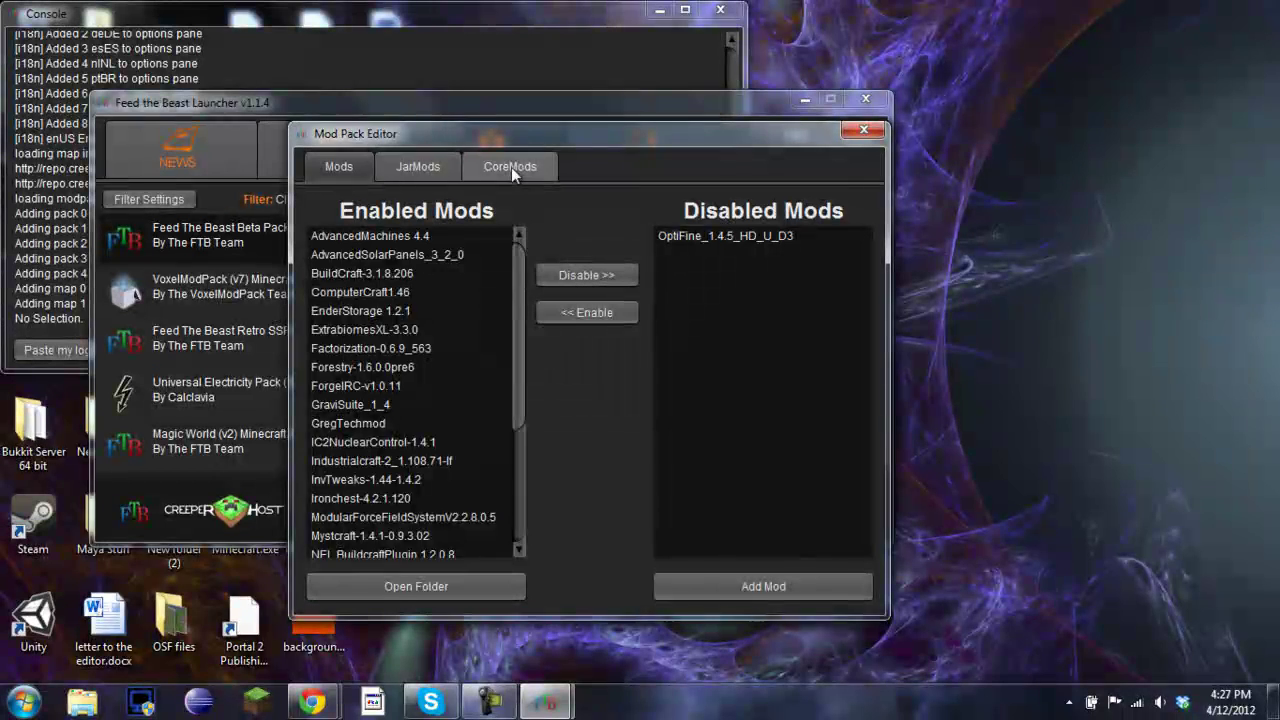
# Look at the pack's core mods, and disable the OptiFine_1.4.2_HD_B2 jar mod
pyautogui.click(510, 167)
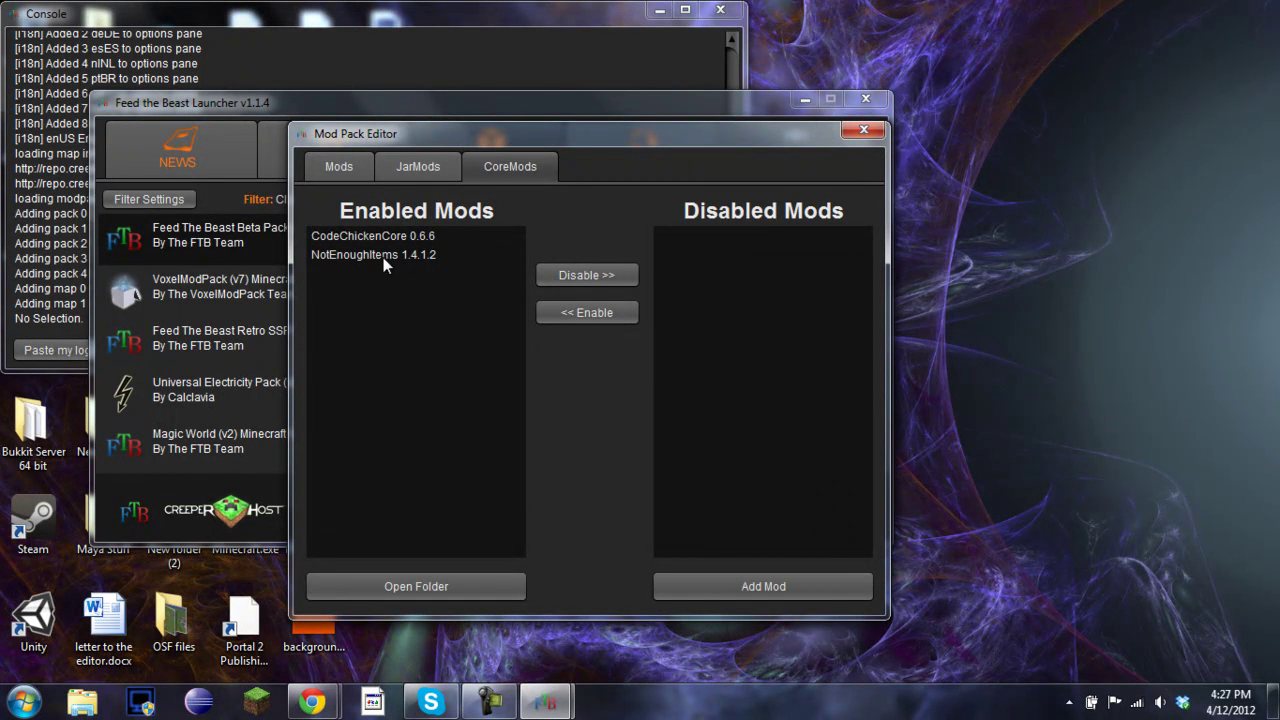
pyautogui.click(393, 234)
pyautogui.click(419, 167)
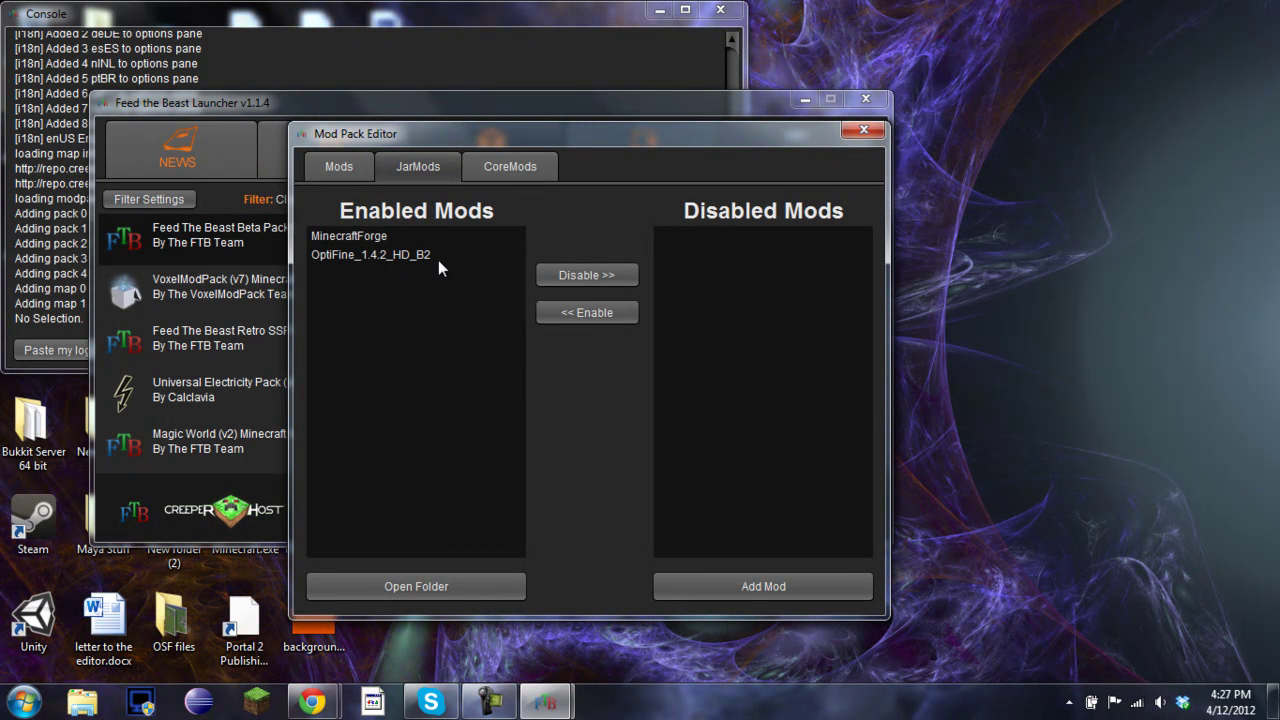
pyautogui.moveTo(362, 251); pyautogui.dragTo(391, 250)
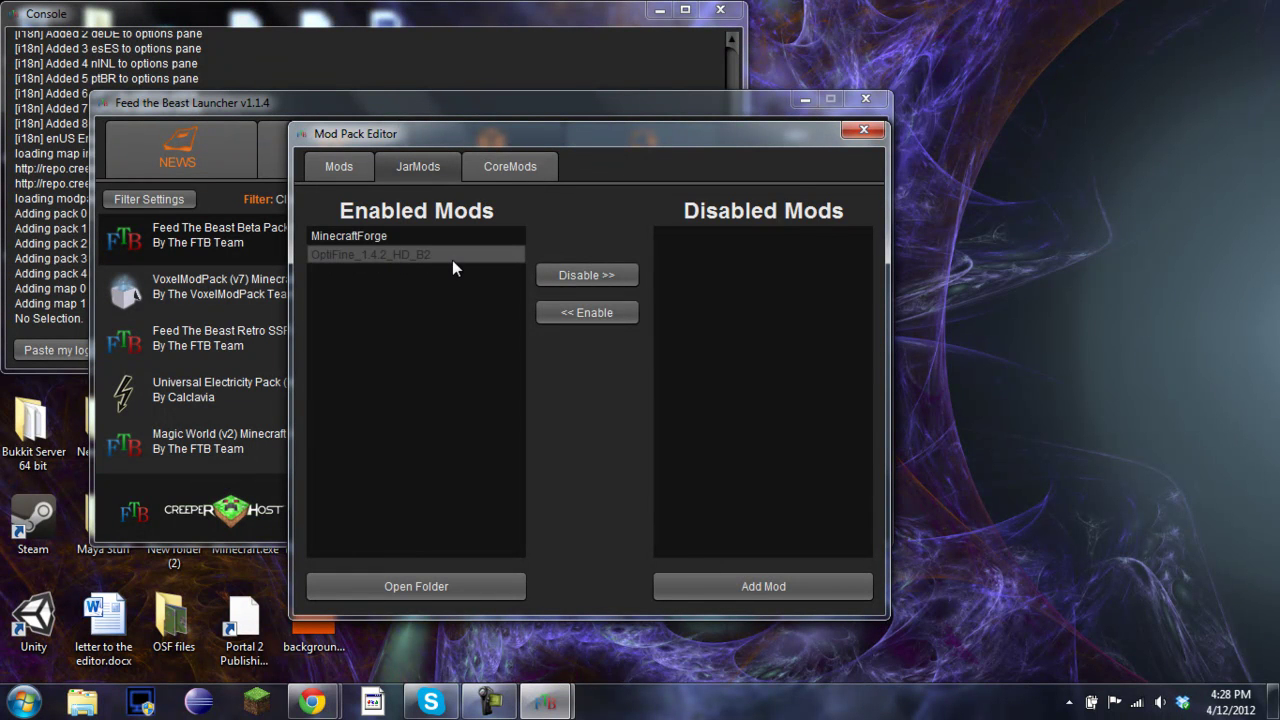
pyautogui.click(583, 285)
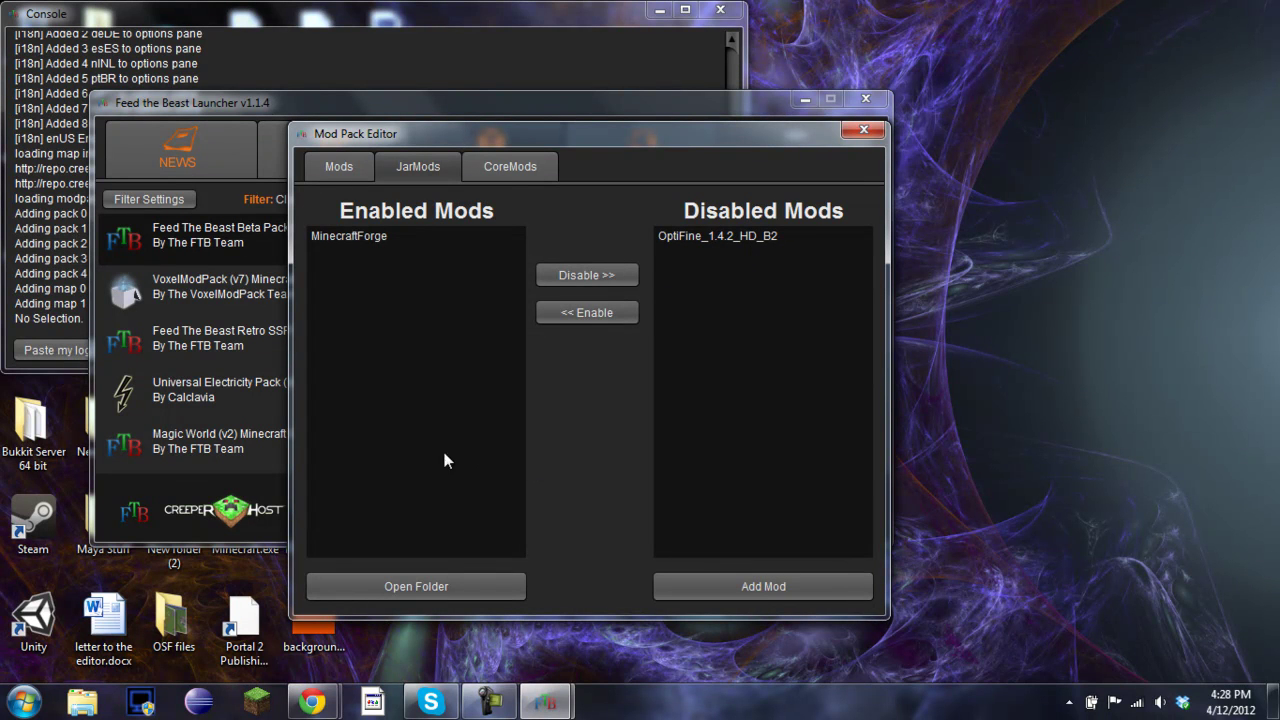
# Open the file chooser for adding a jar mod and browse to the Downloads folder in the user's home folder
pyautogui.click(710, 589)
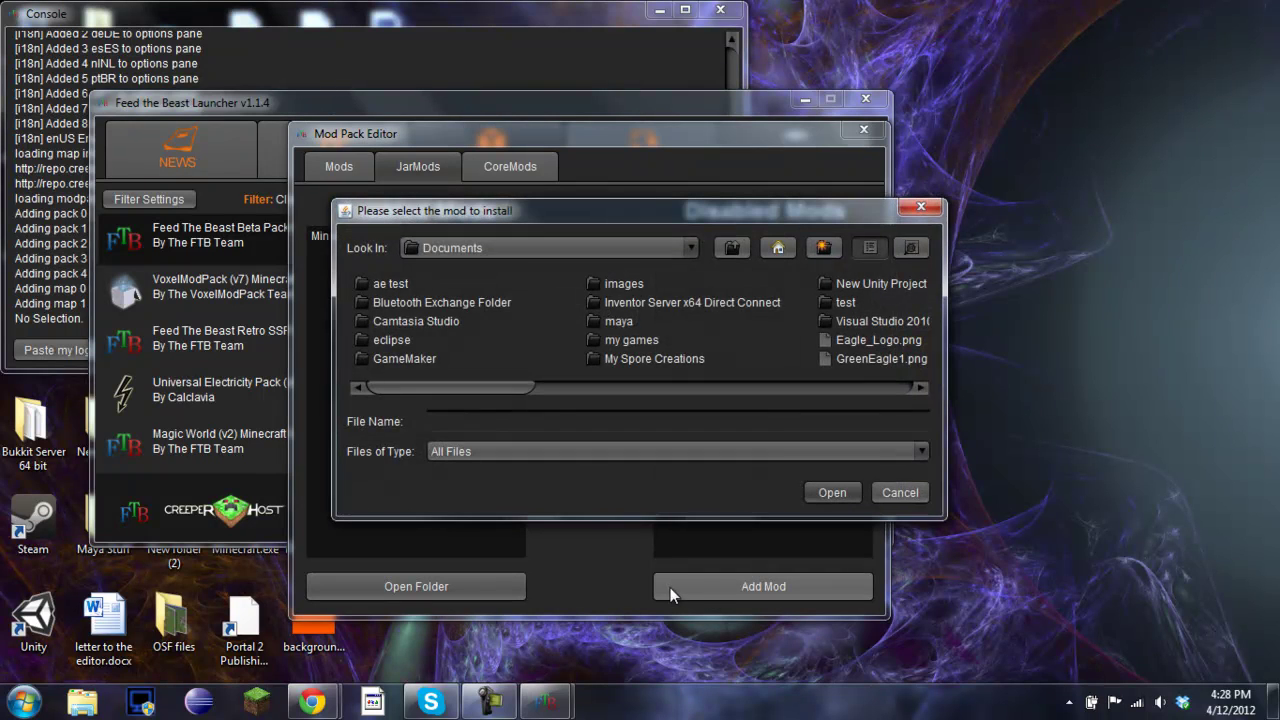
pyautogui.click(691, 247)
pyautogui.scroll(-1, 571, 317)
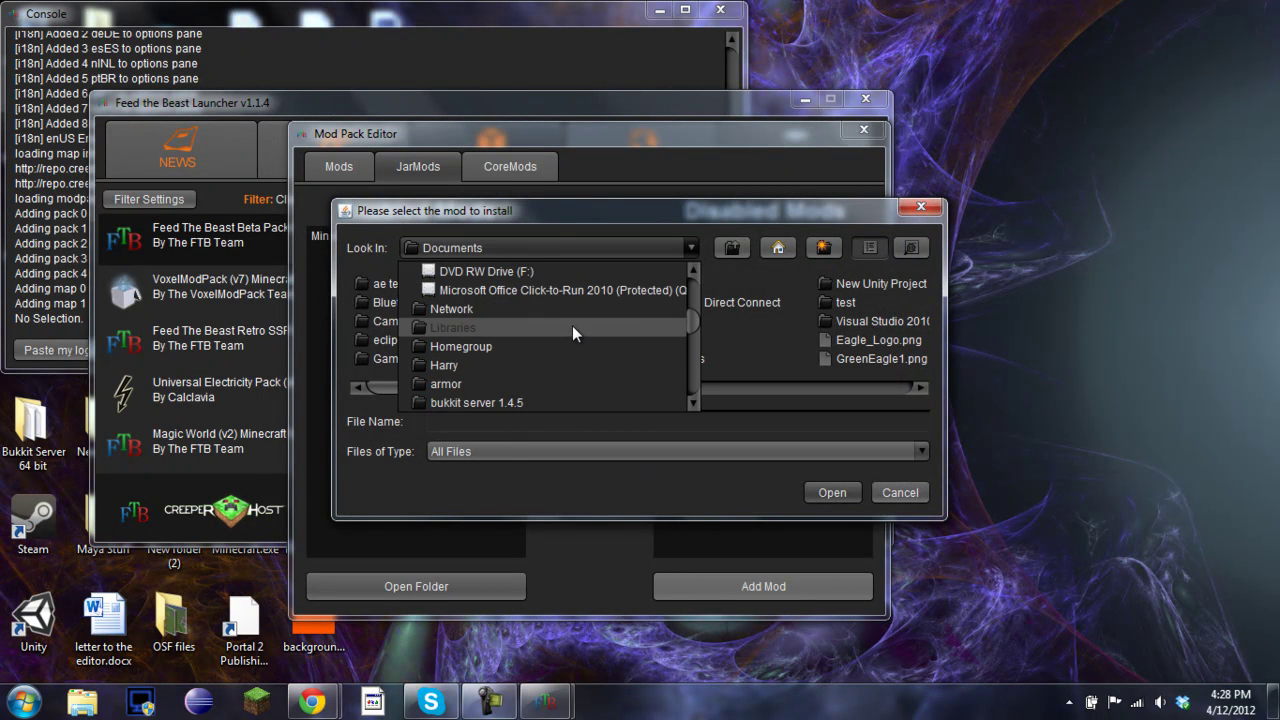
pyautogui.click(510, 365)
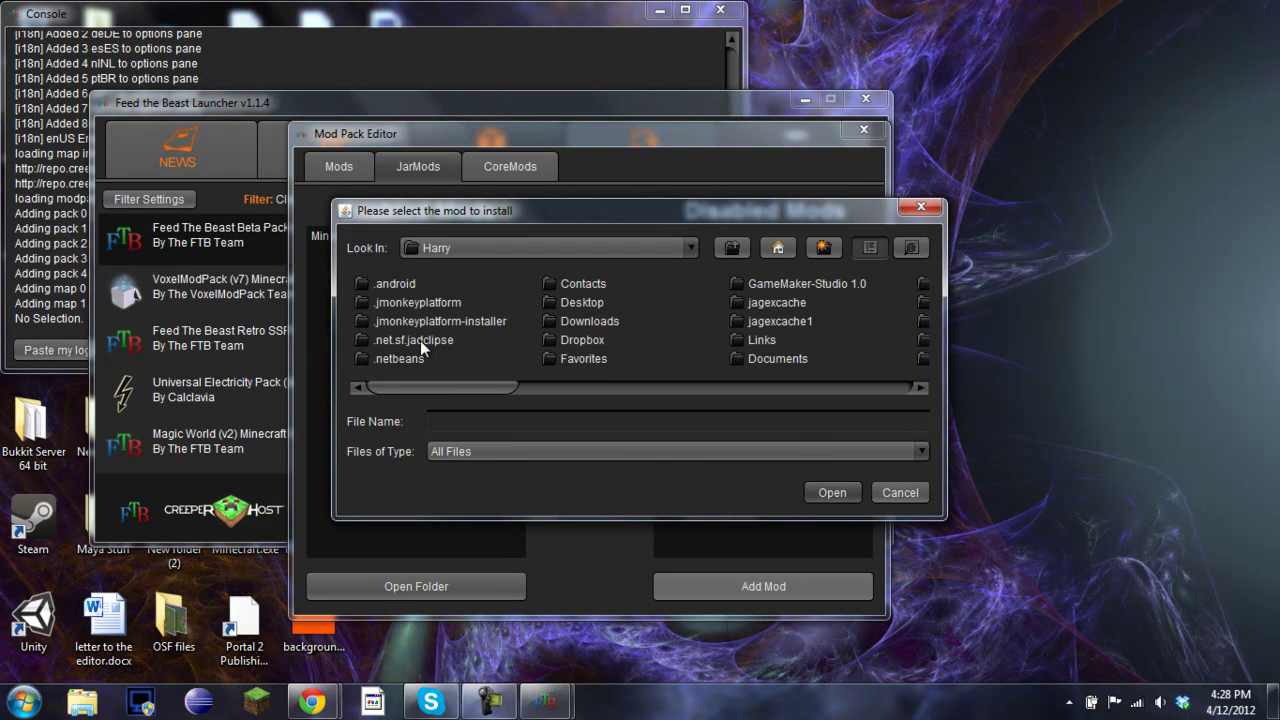
pyautogui.doubleClick(600, 324)
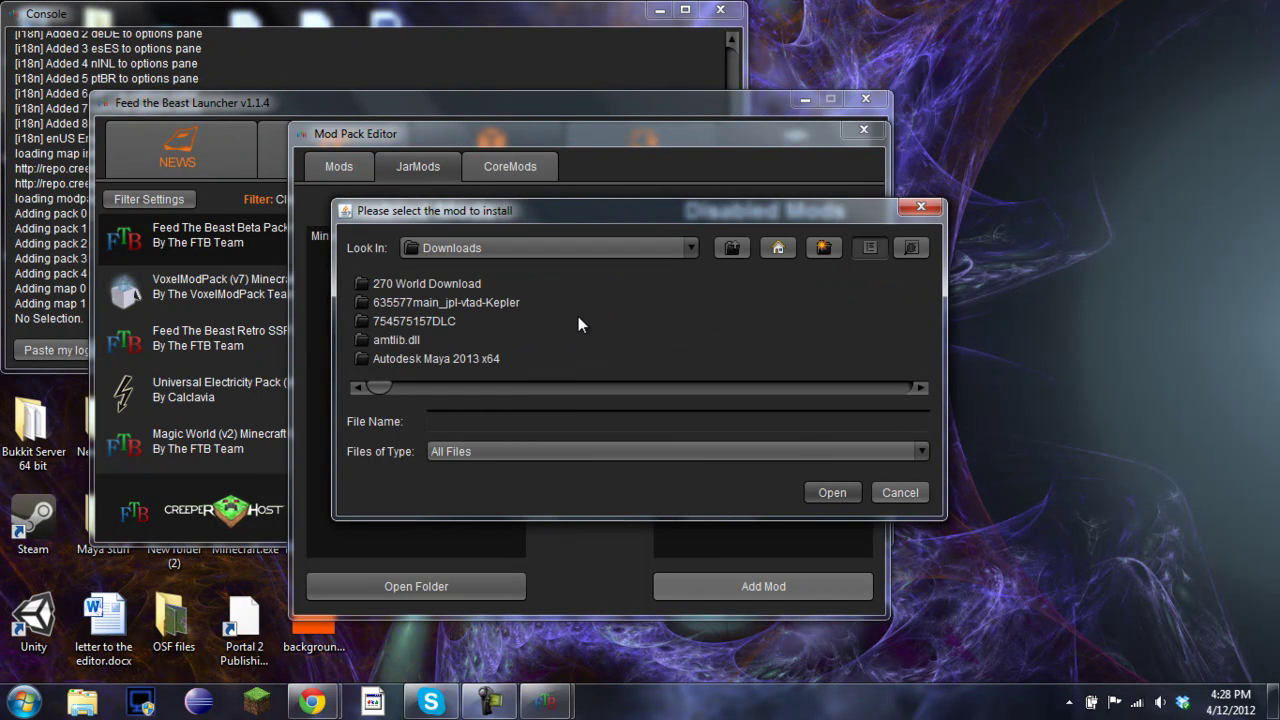
# Add OptiFine_1.4.2_HD_B2.zip from the Downloads folder to the pack's jar mods
pyautogui.scroll(-15, 456, 340)
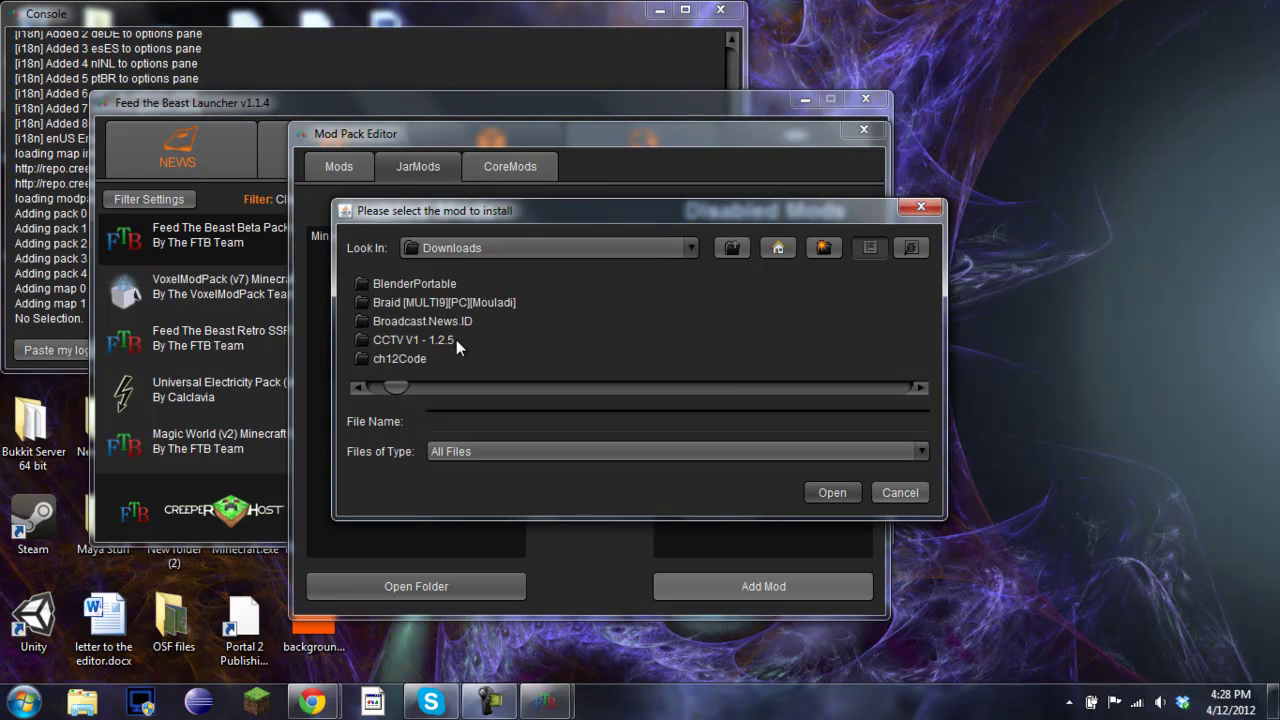
pyautogui.scroll(-15, 456, 340)
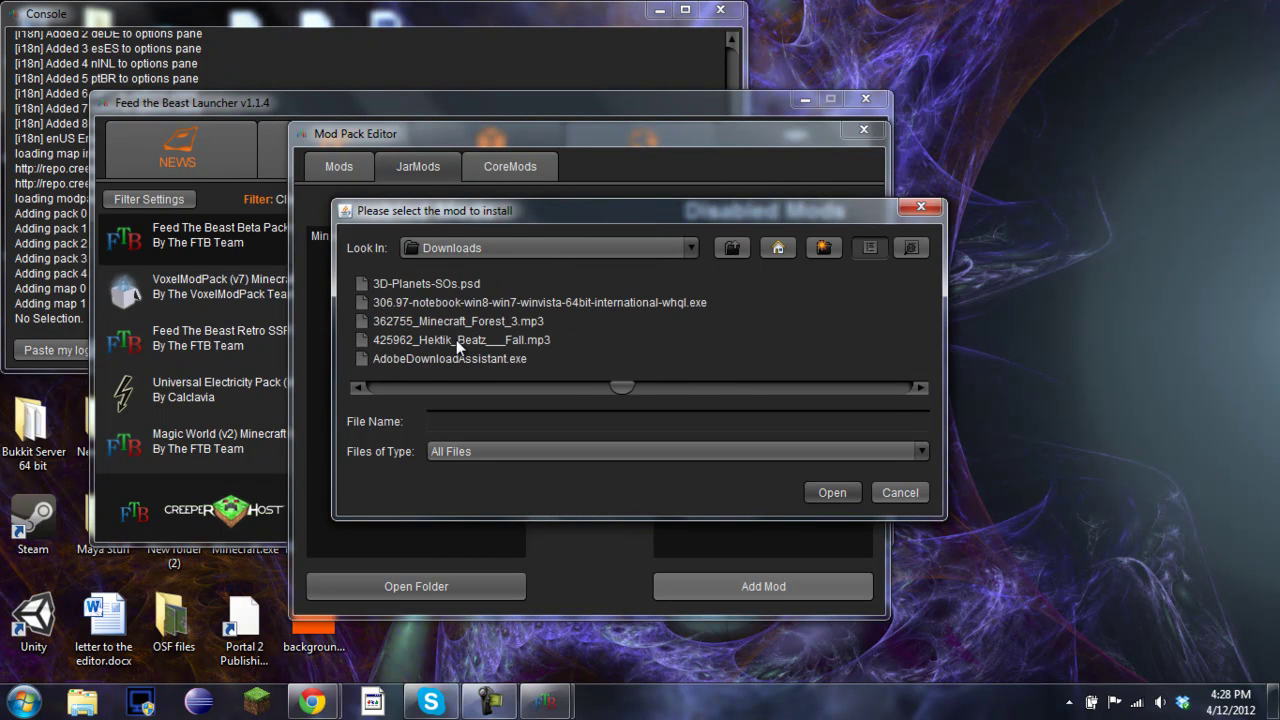
pyautogui.scroll(-8, 456, 340)
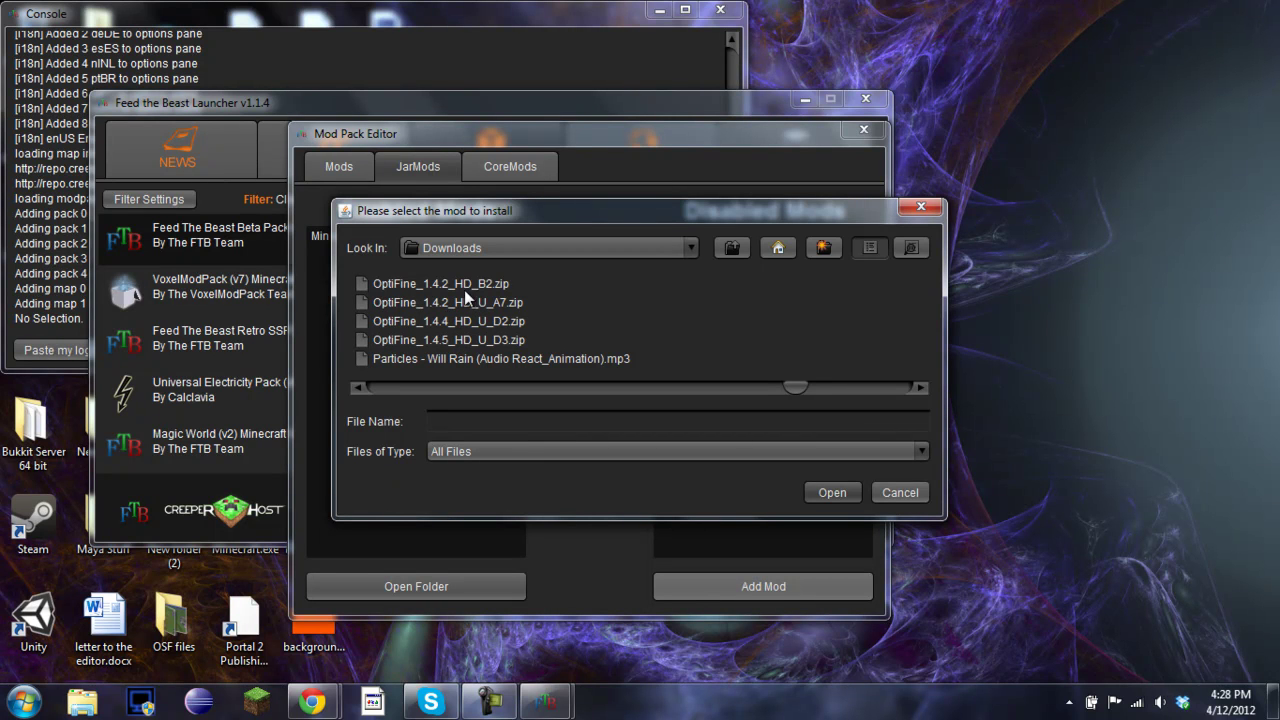
pyautogui.moveTo(591, 213)
pyautogui.mouseDown()
pyautogui.moveTo(606, 391)
pyautogui.moveTo(606, 216)
pyautogui.mouseUp()
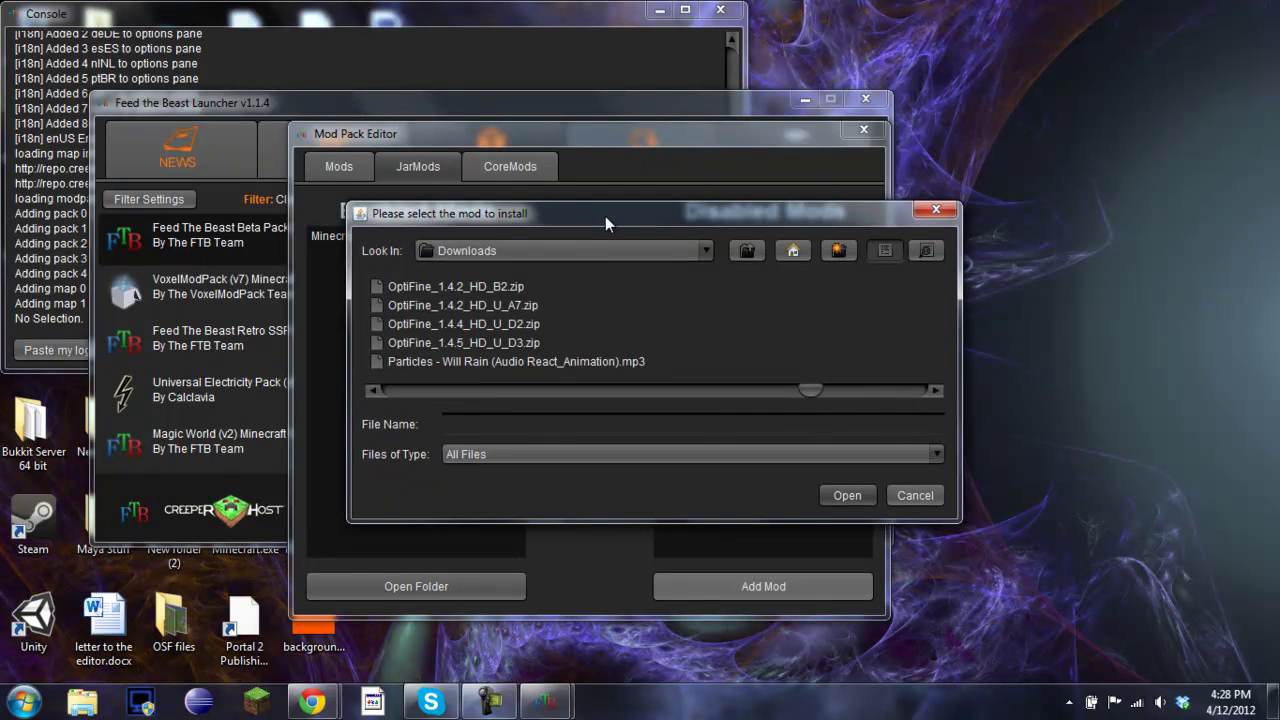
pyautogui.scroll(1, 484, 305)
pyautogui.scroll(-1, 484, 310)
pyautogui.click(490, 287)
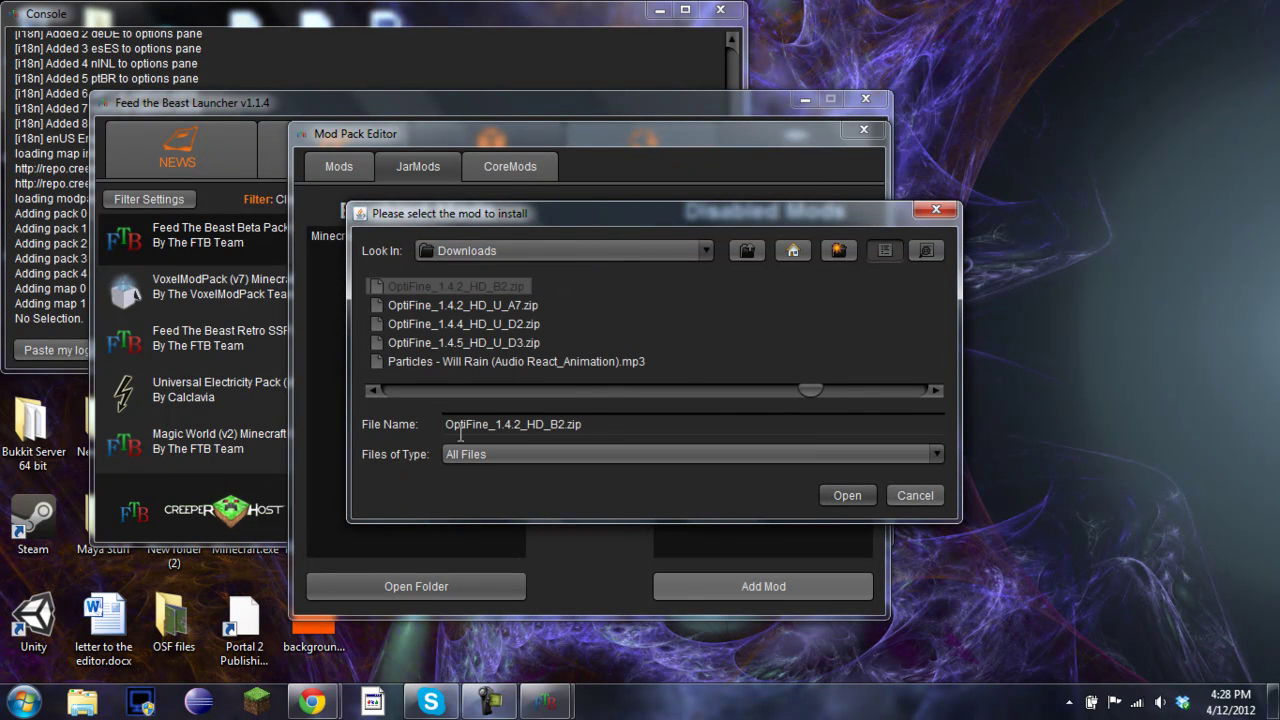
pyautogui.moveTo(445, 424)
pyautogui.mouseDown()
pyautogui.moveTo(571, 424)
pyautogui.moveTo(443, 420)
pyautogui.mouseUp()
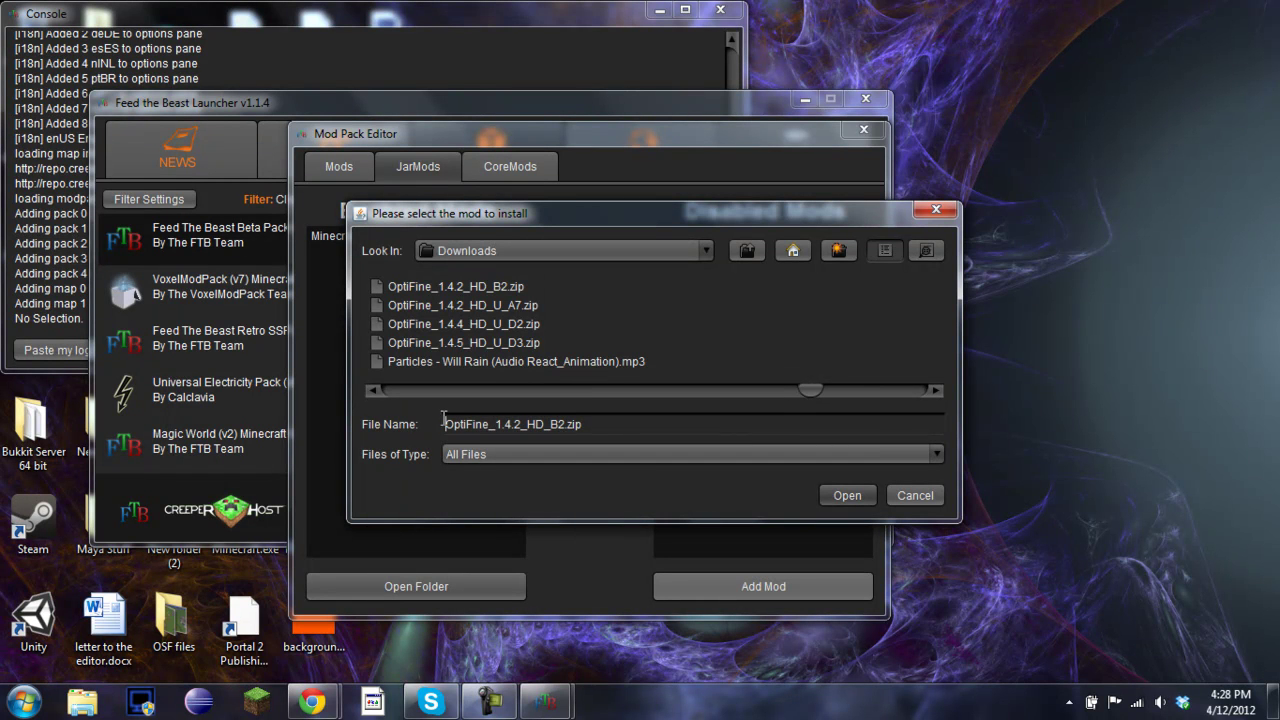
pyautogui.click(847, 496)
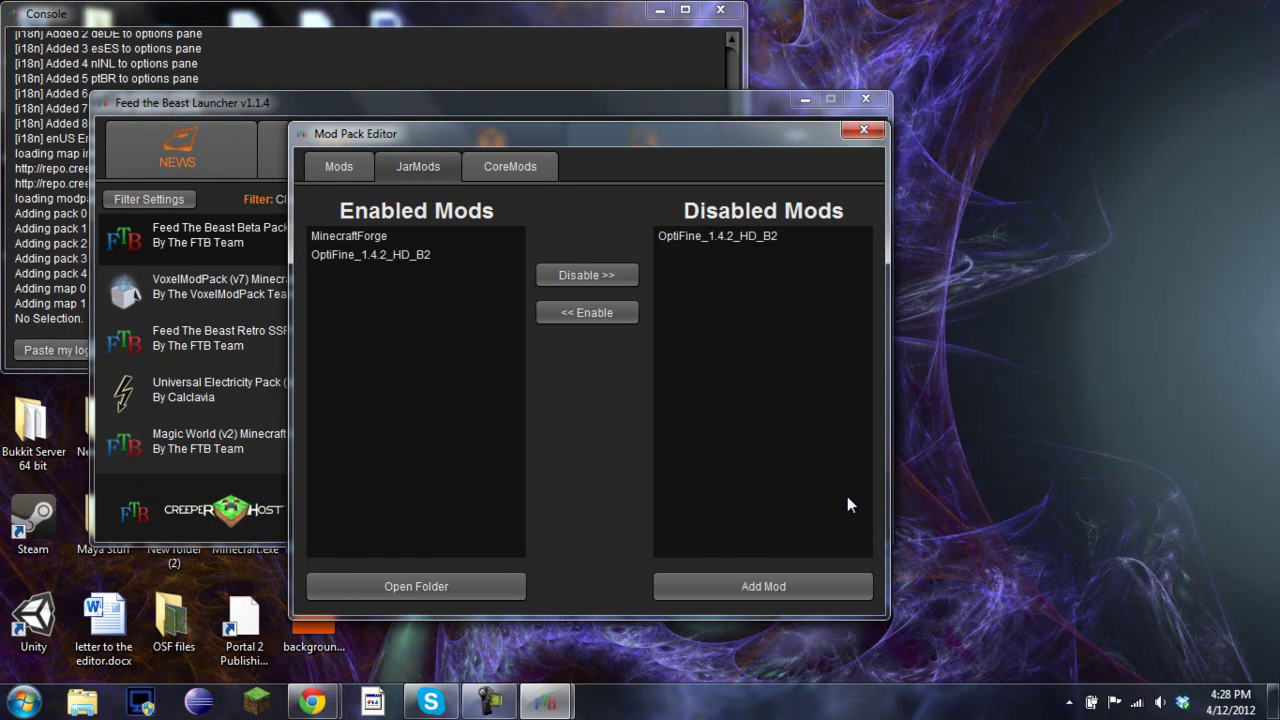
# Close the Mod Pack Editor and clear the console and launcher windows away from the desktop icons
pyautogui.click(395, 262)
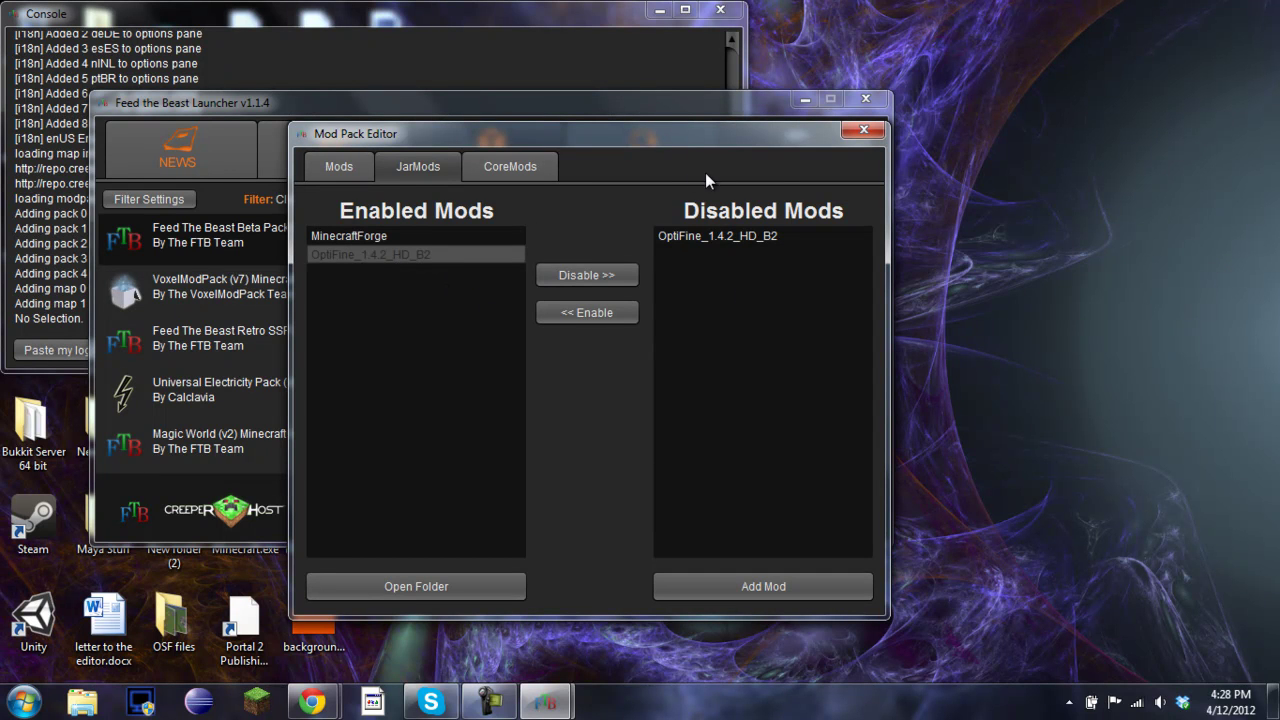
pyautogui.click(863, 132)
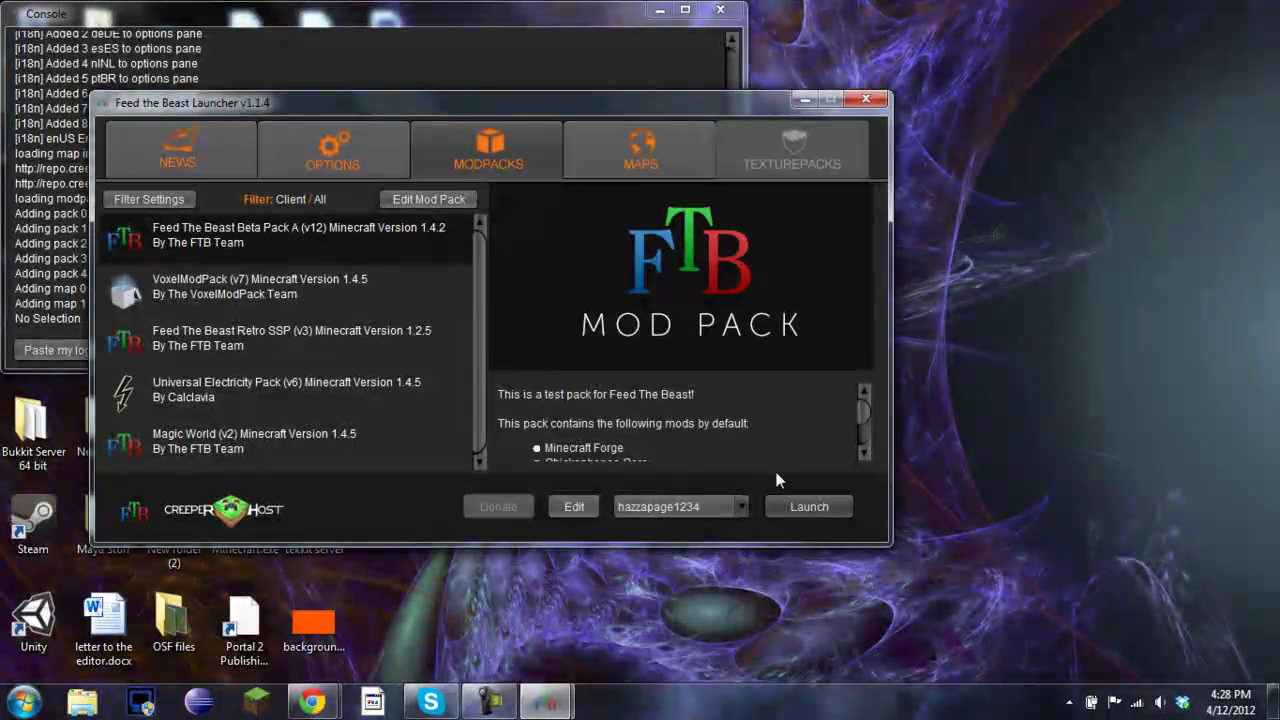
pyautogui.click(659, 10)
pyautogui.moveTo(407, 108); pyautogui.dragTo(743, 101)
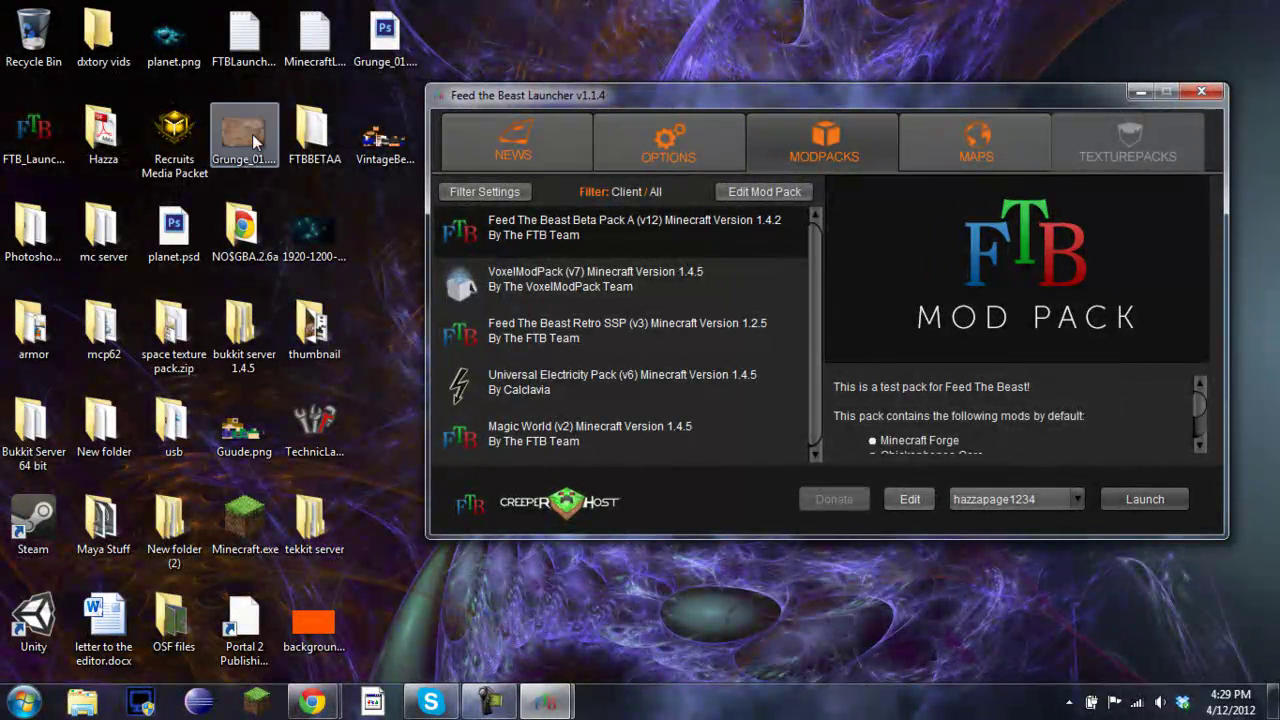
# Look over the launcher's files on the desktop and open the instMods folder inside FTBBETAA
pyautogui.click(301, 134)
pyautogui.click(58, 127)
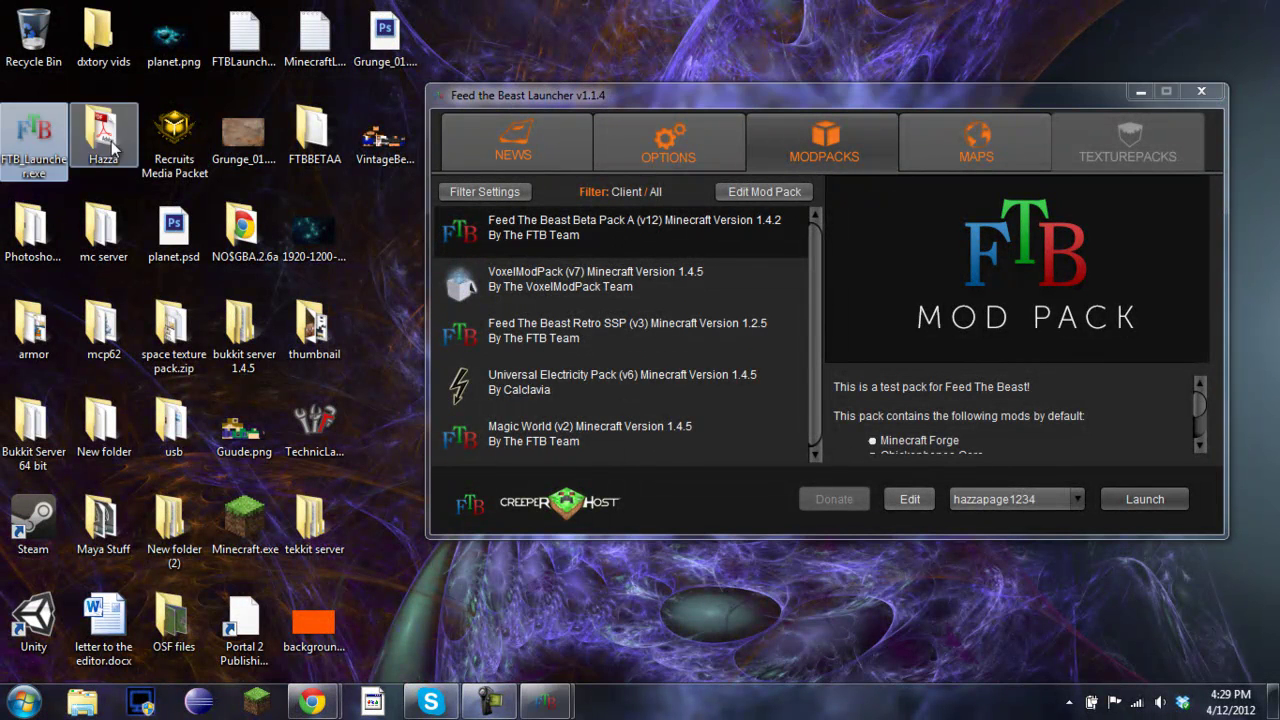
pyautogui.click(323, 60)
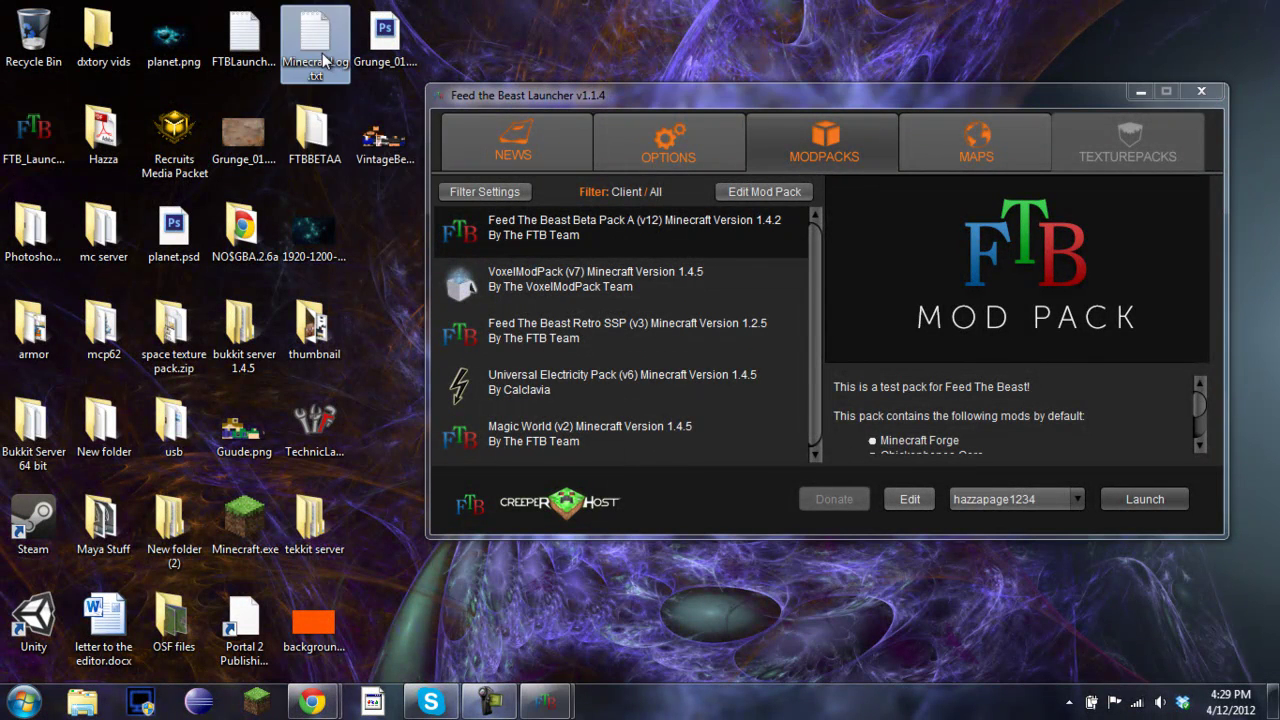
pyautogui.click(245, 38)
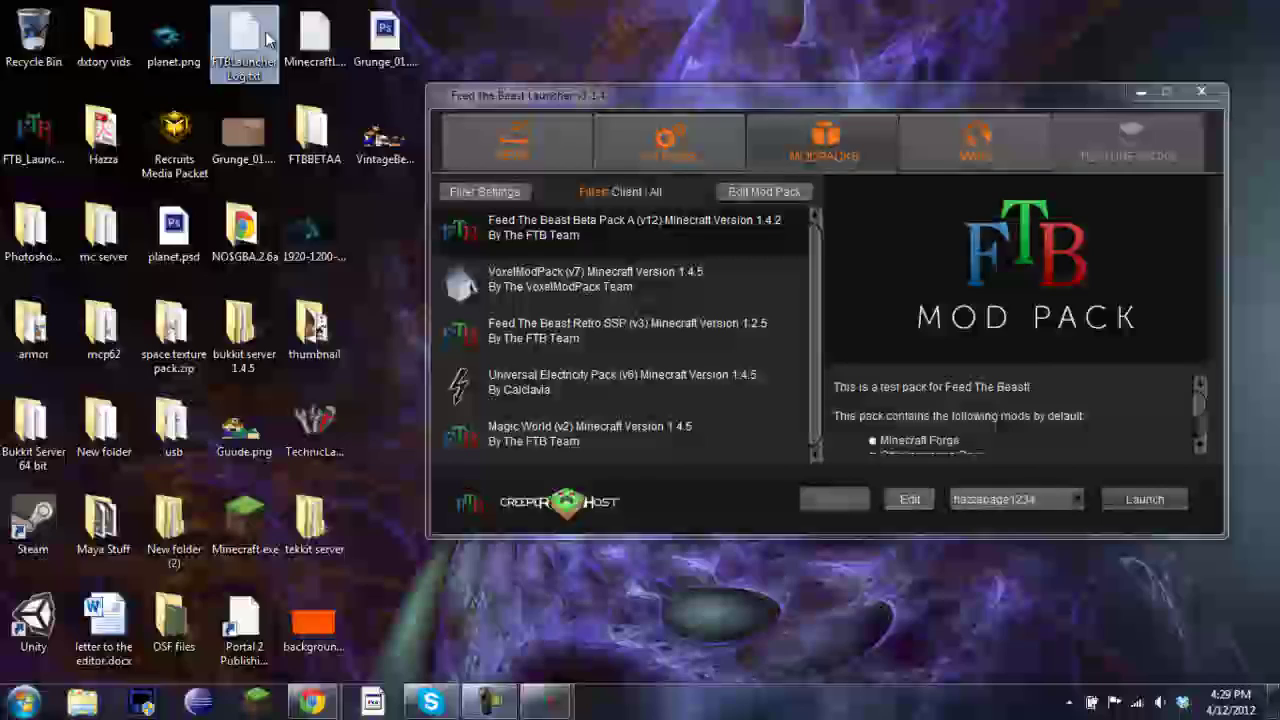
pyautogui.doubleClick(311, 127)
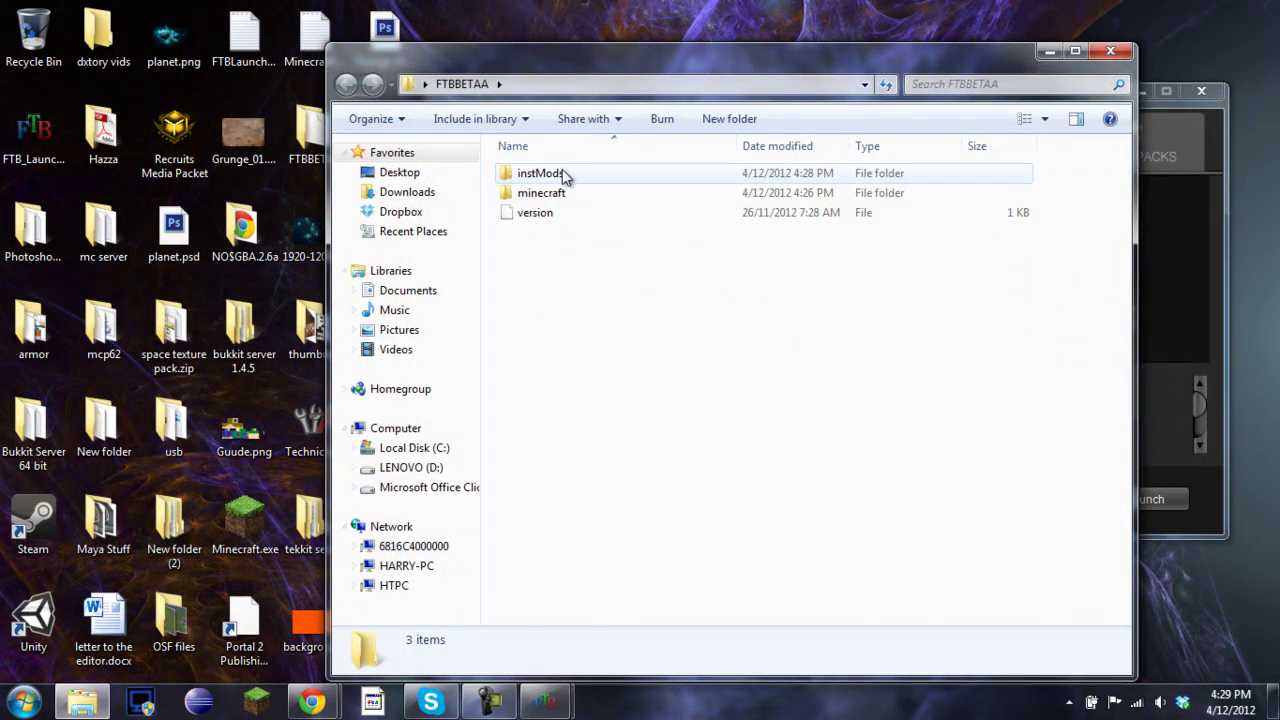
pyautogui.doubleClick(574, 173)
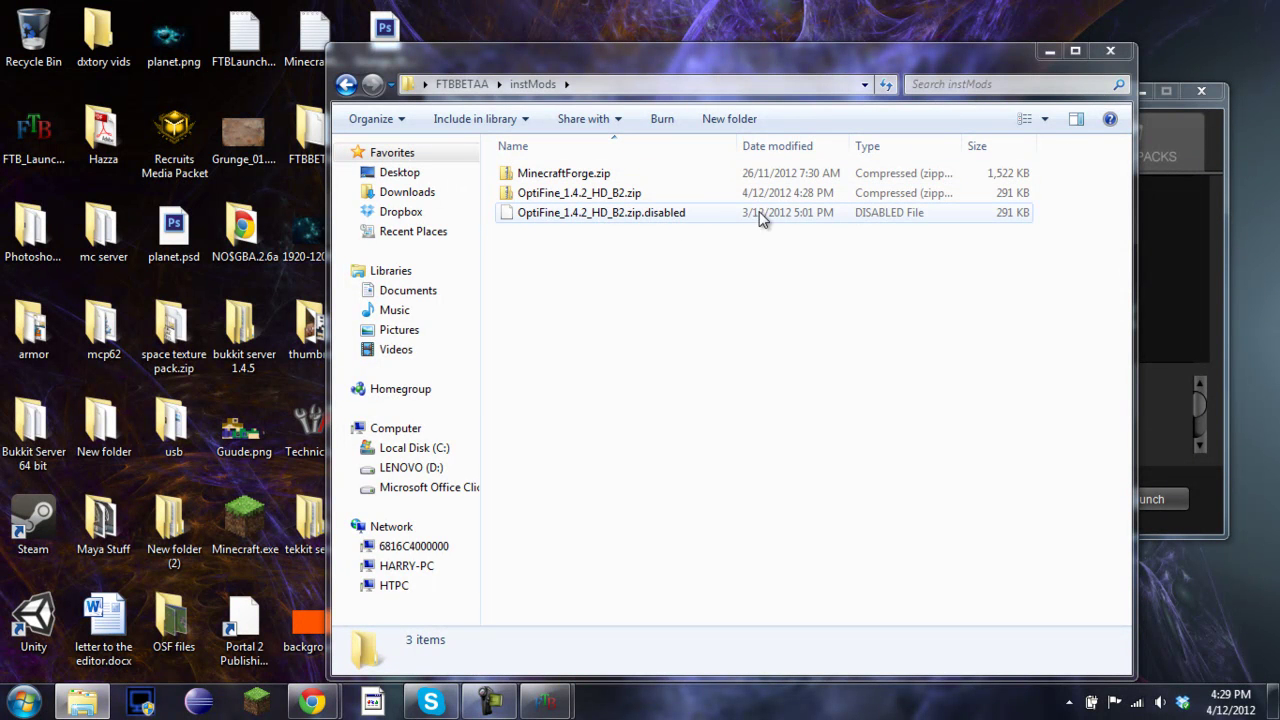
# Delete OptiFine_1.4.2_HD_B2.zip.disabled from the instMods folder
pyautogui.click(710, 217)
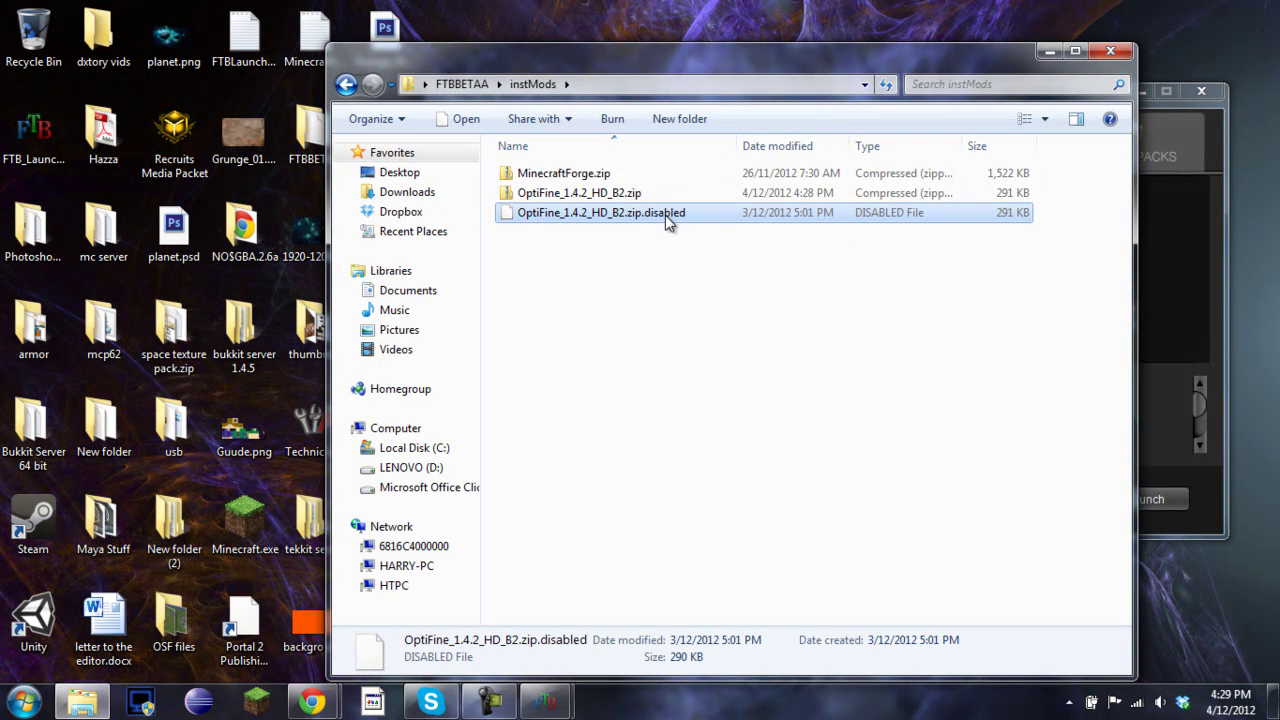
pyautogui.press('Delete')
pyautogui.press('Return')
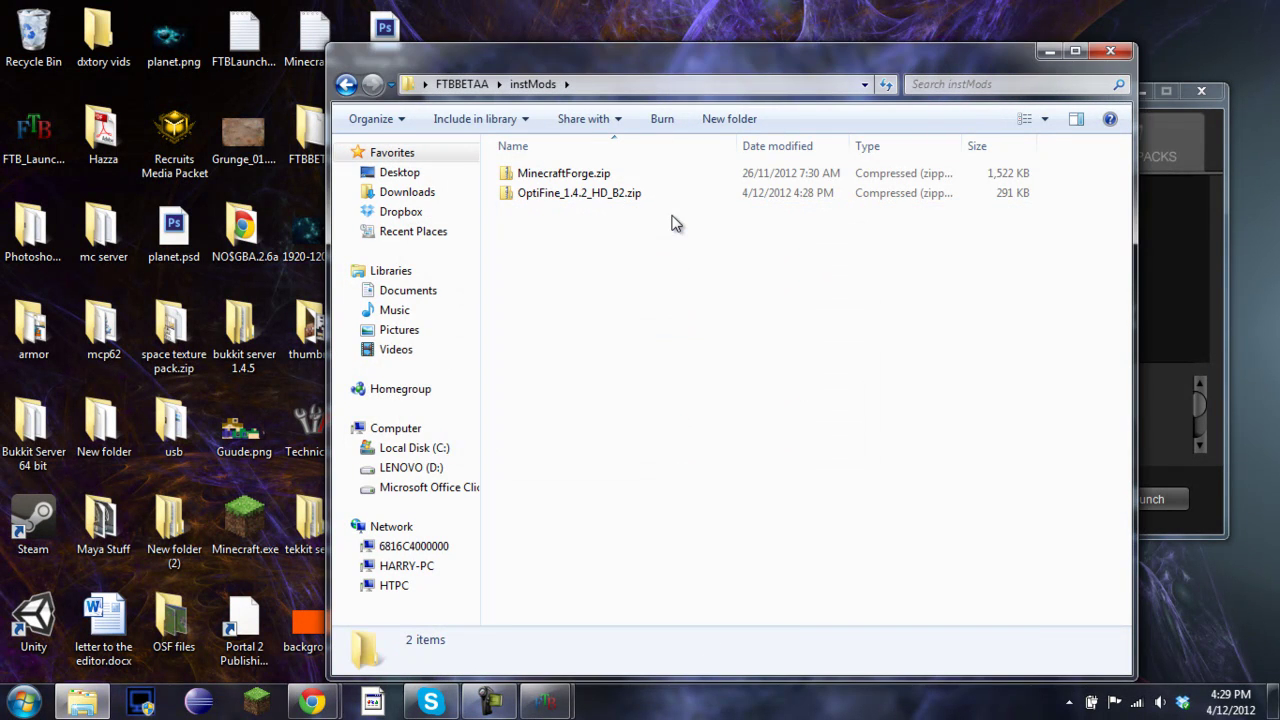
# Look through the mods folder inside FTBBETAA's minecraft folder and return to the minecraft folder
pyautogui.click(346, 84)
pyautogui.click(541, 195)
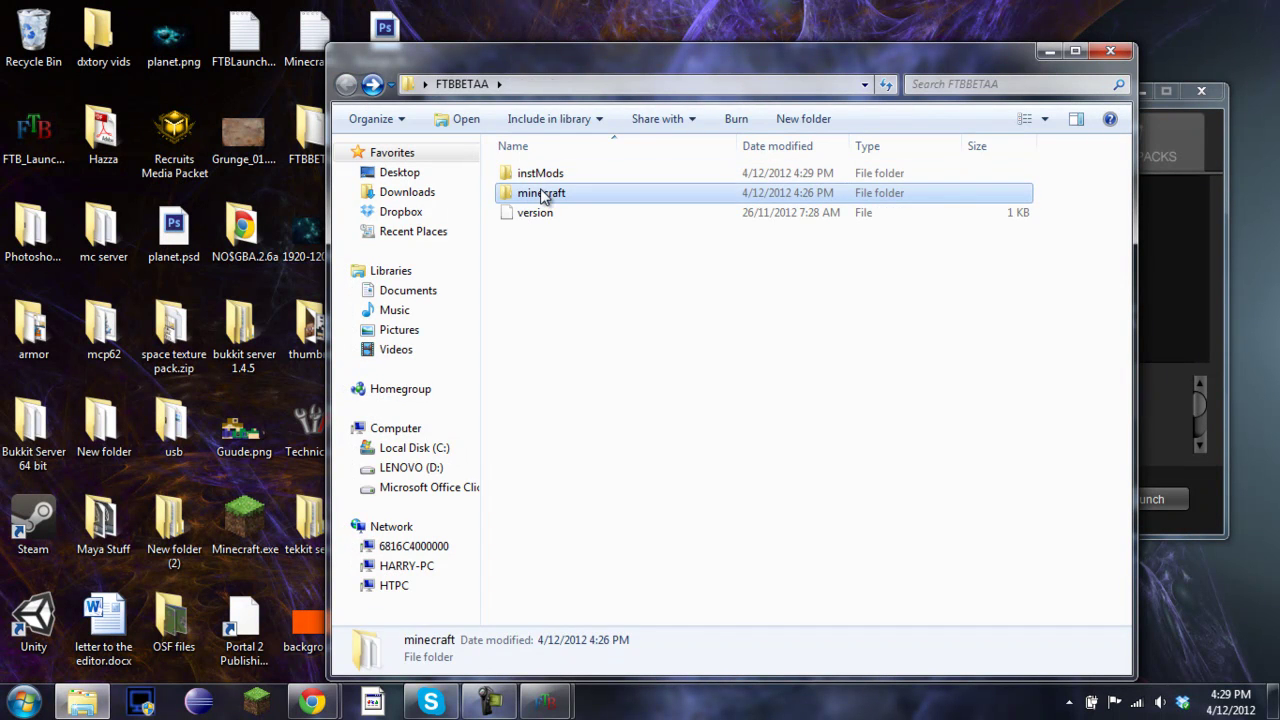
pyautogui.doubleClick(541, 195)
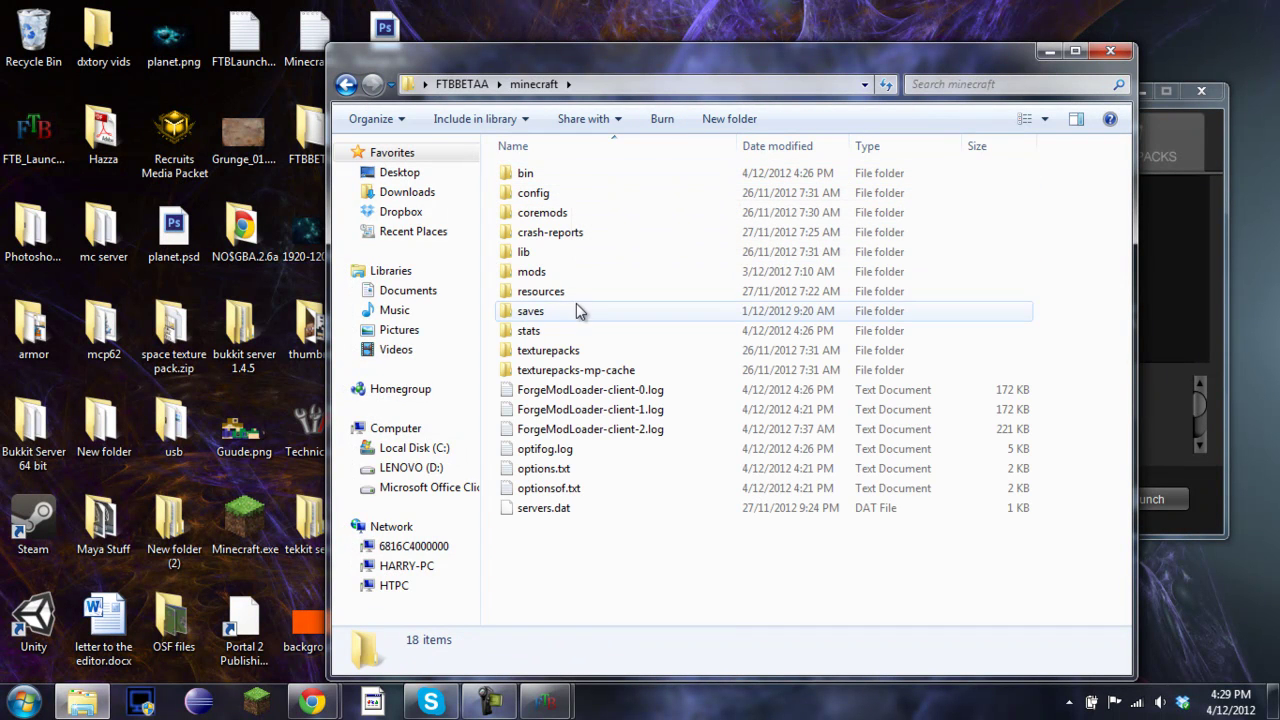
pyautogui.doubleClick(572, 271)
pyautogui.scroll(-3, 600, 176)
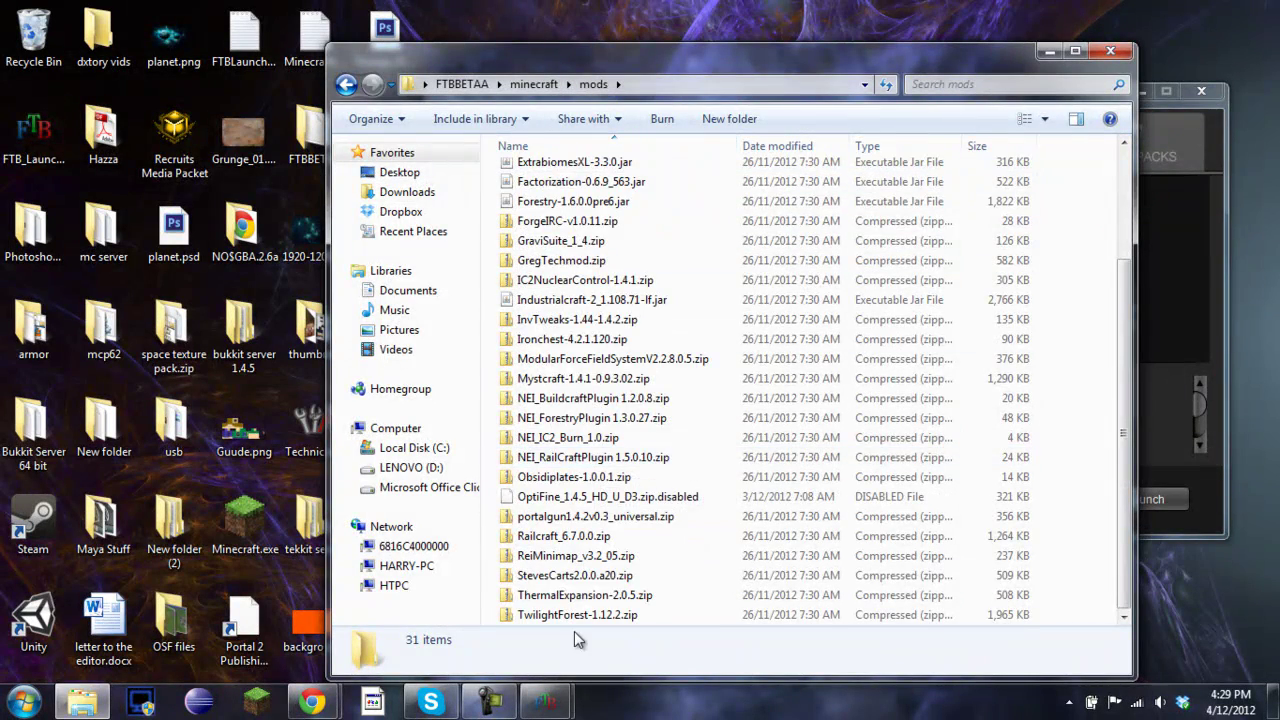
pyautogui.scroll(4, 582, 600)
pyautogui.click(346, 86)
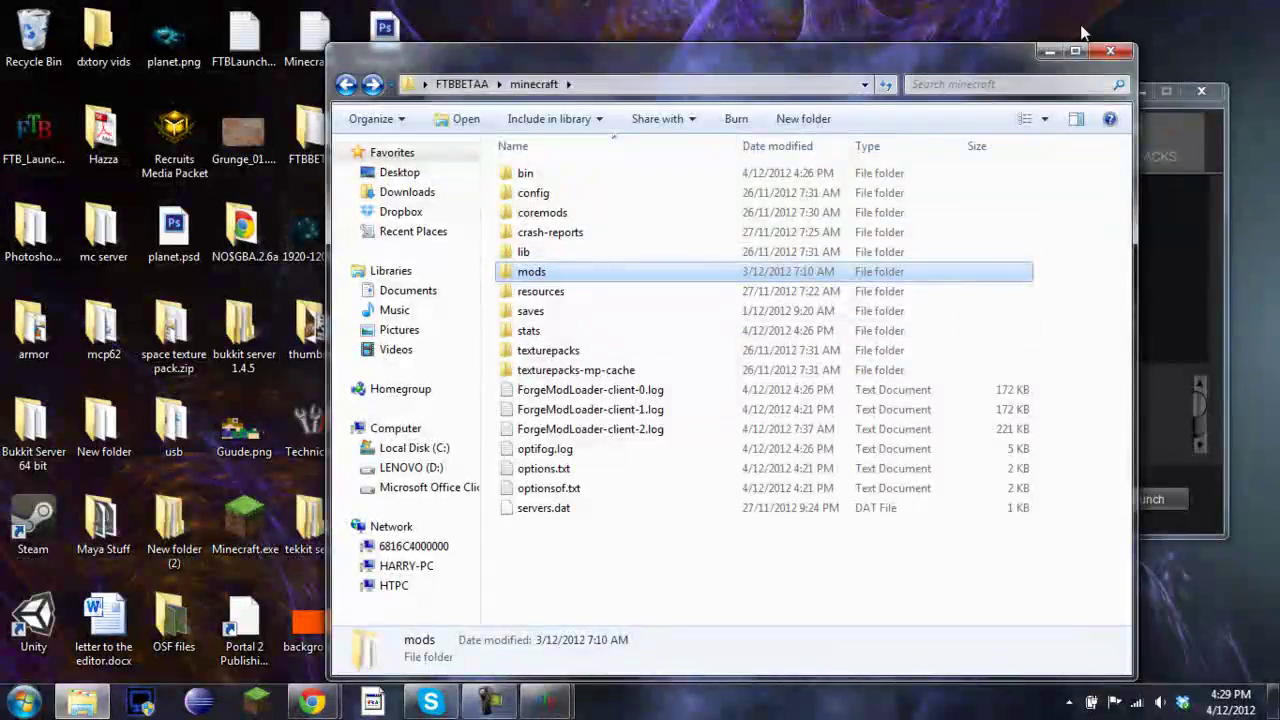
# Close the folder window and the Feed the Beast launcher
pyautogui.click(1110, 50)
pyautogui.moveTo(1060, 90); pyautogui.dragTo(920, 87)
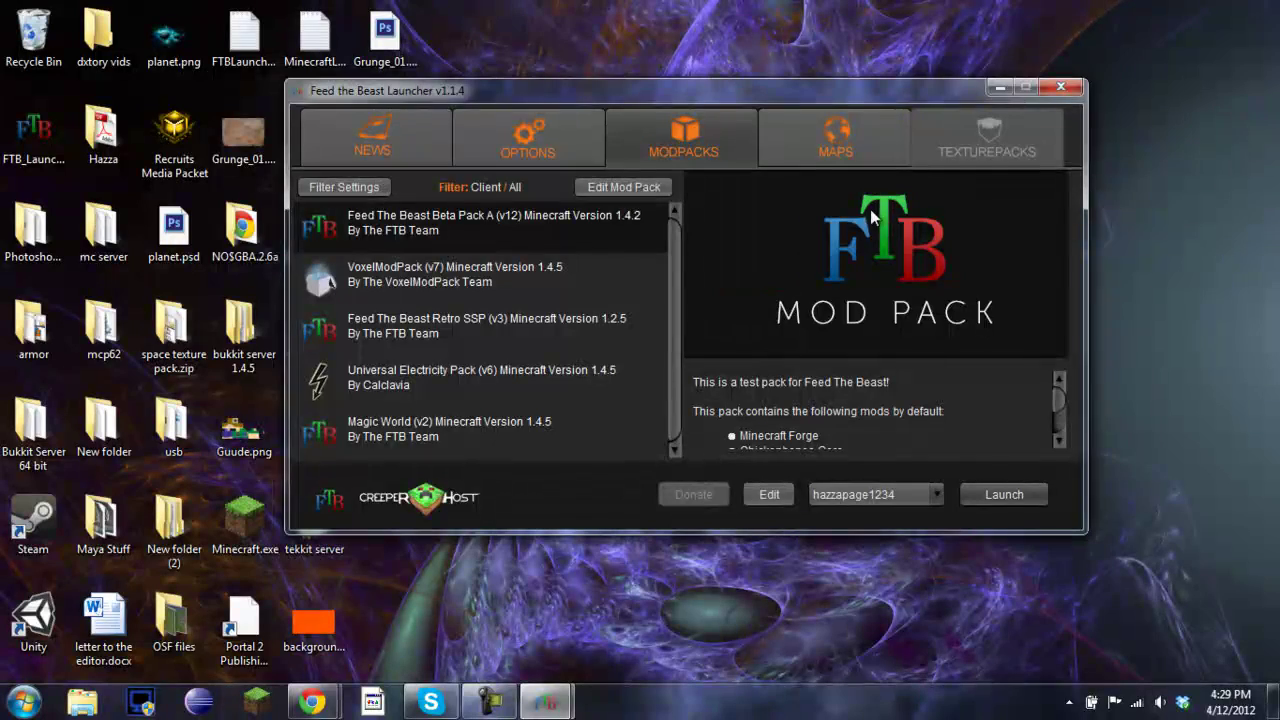
pyautogui.click(1061, 88)
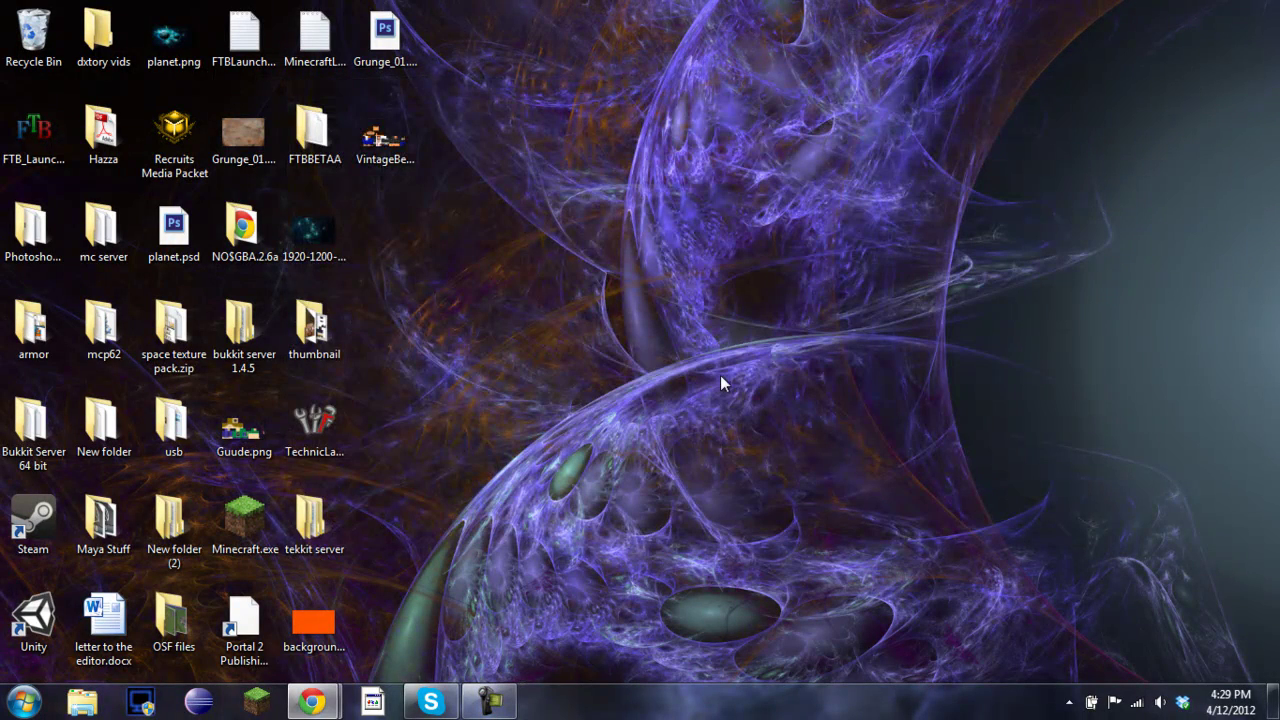